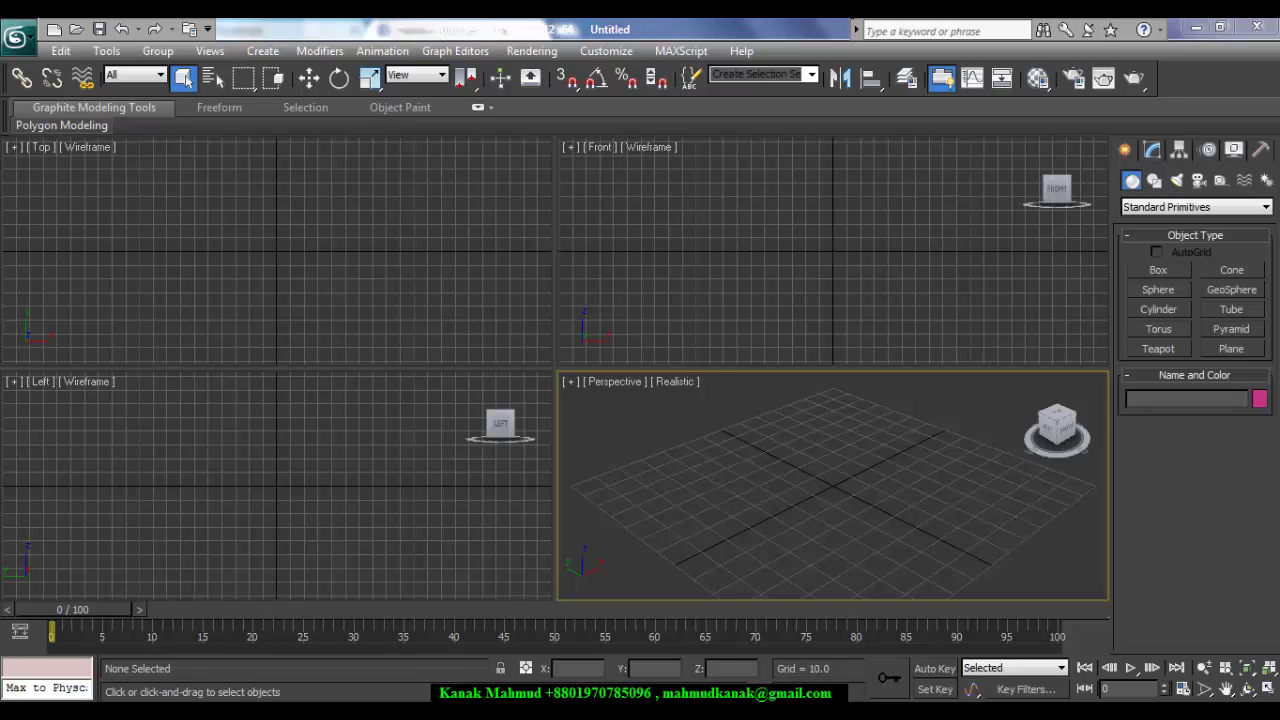
- Set the bitmap output gamma to 1.0 in the Gamma and LUT preferences and apply the change
left_click(606, 51)
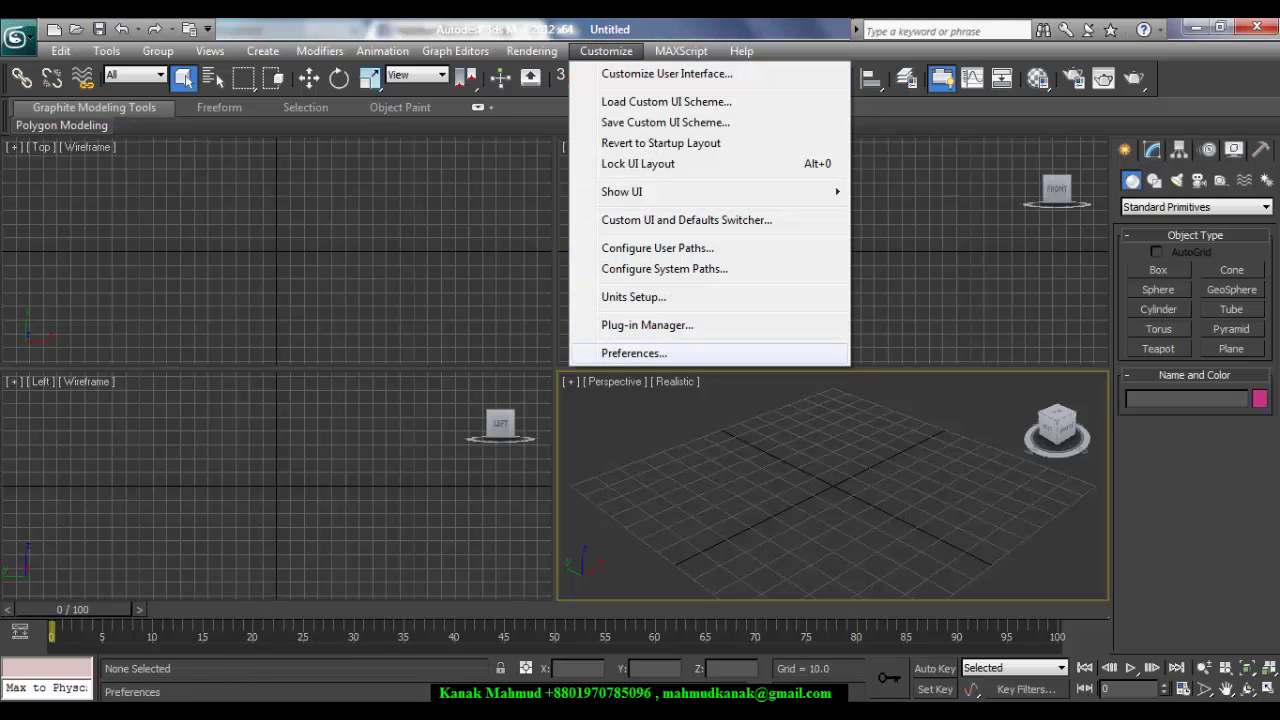
left_click(634, 353)
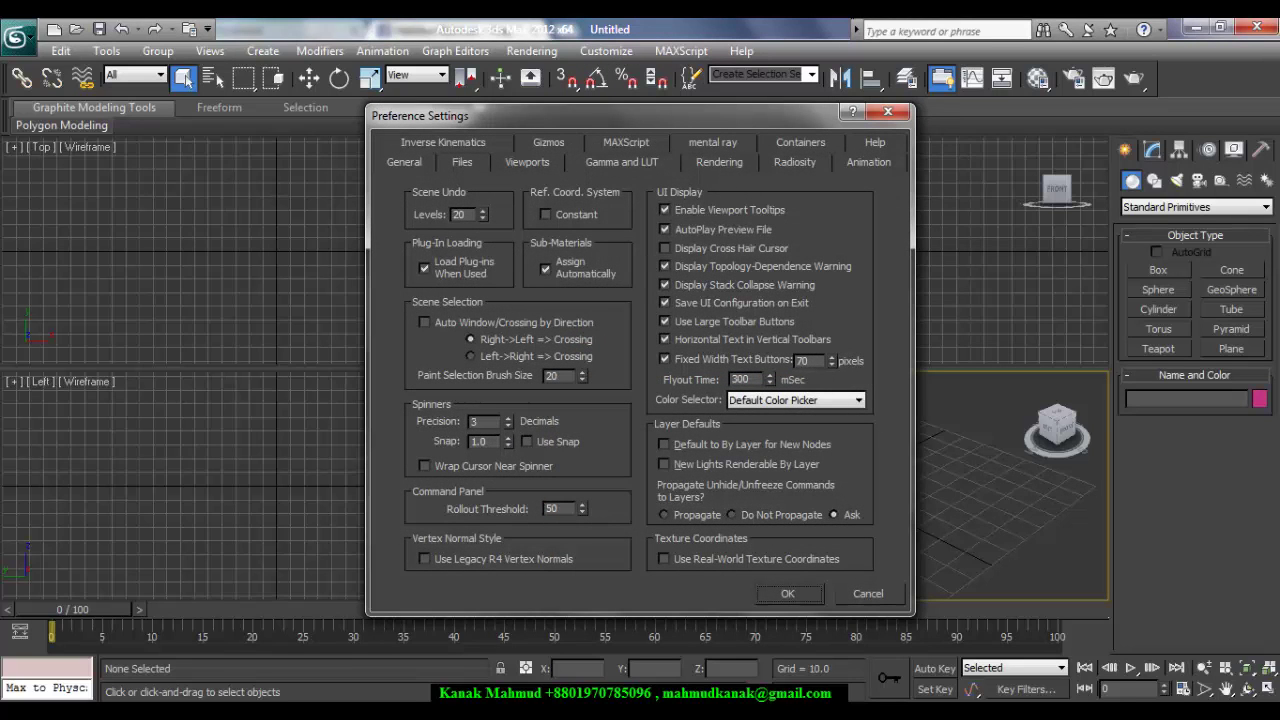
left_click(621, 162)
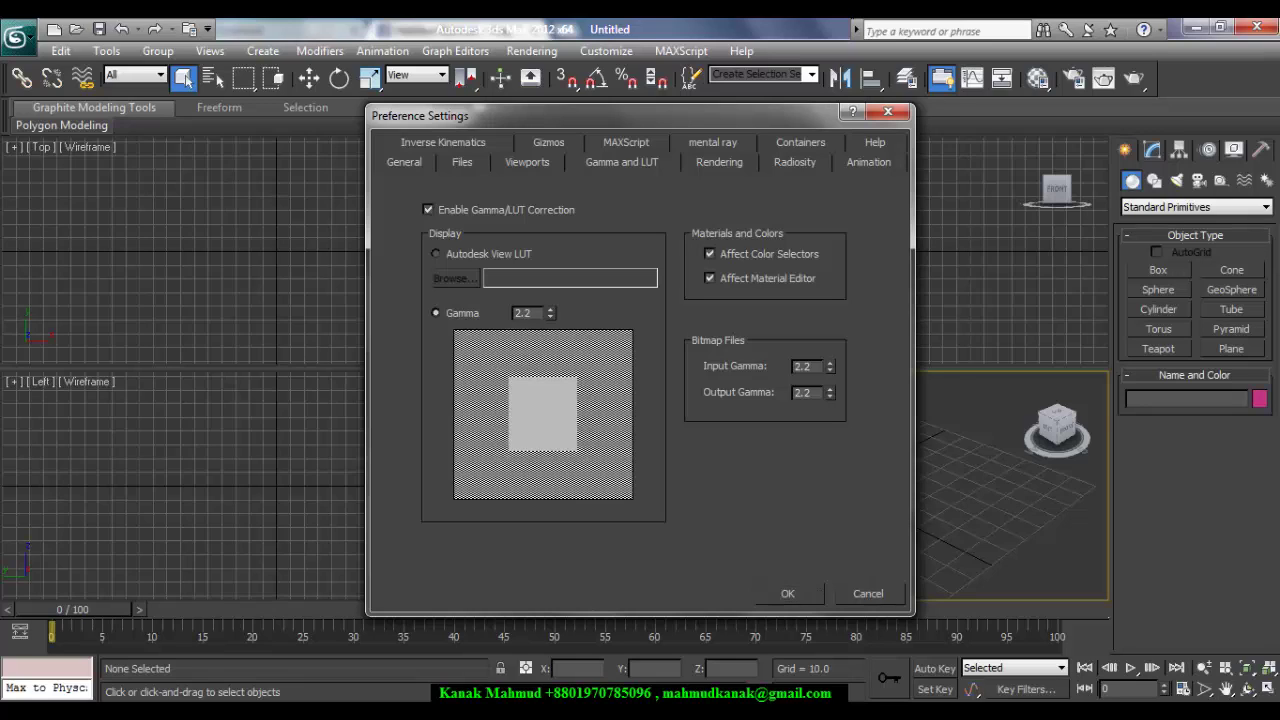
double_click(523, 313)
left_click_drag(500, 115, 778, 91)
double_click(1081, 342)
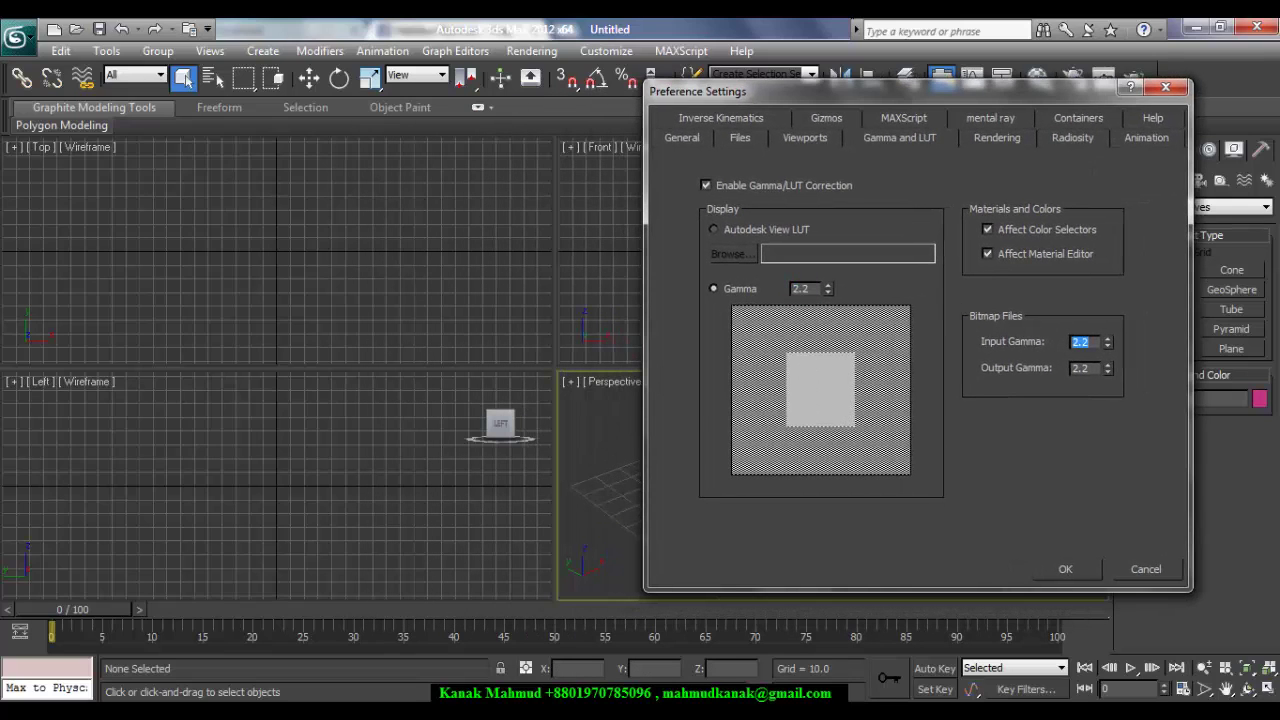
double_click(1081, 368)
type("1.0")
key("Return")
left_click_drag(860, 91, 643, 152)
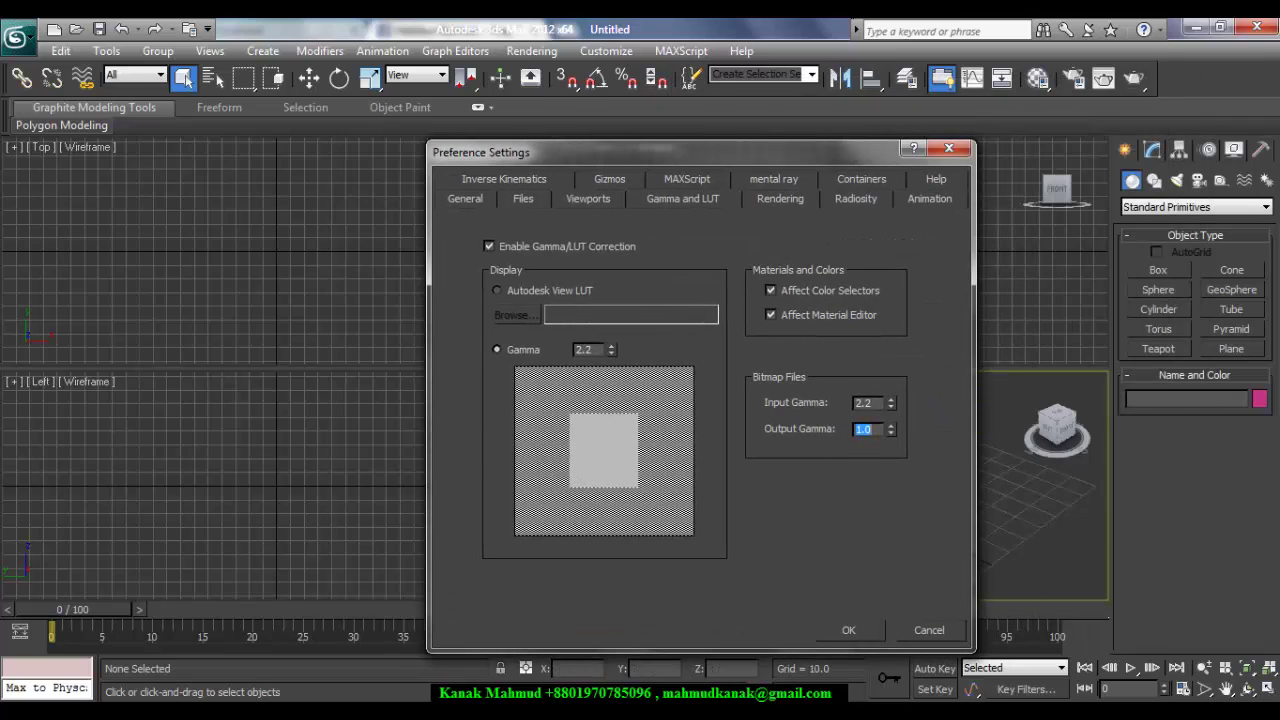
left_click(848, 630)
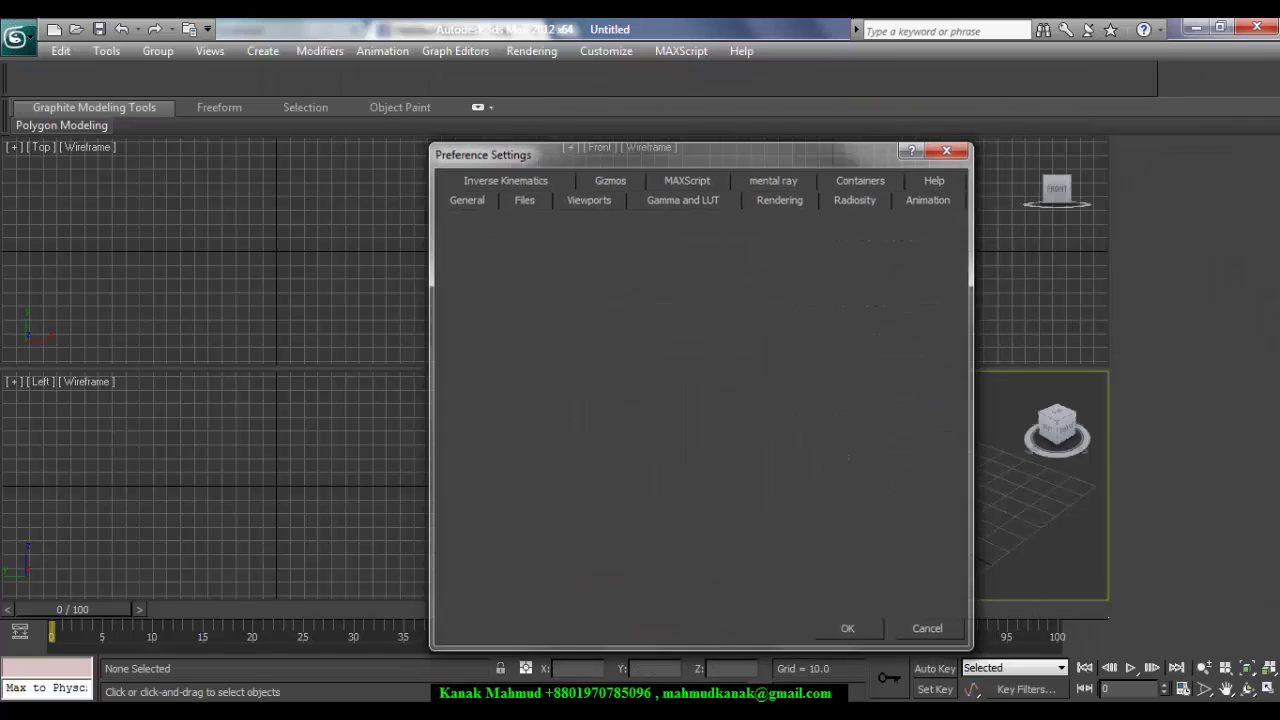
- Set the V-Ray color mapping type to Exponential in the render setup
left_click(1073, 78)
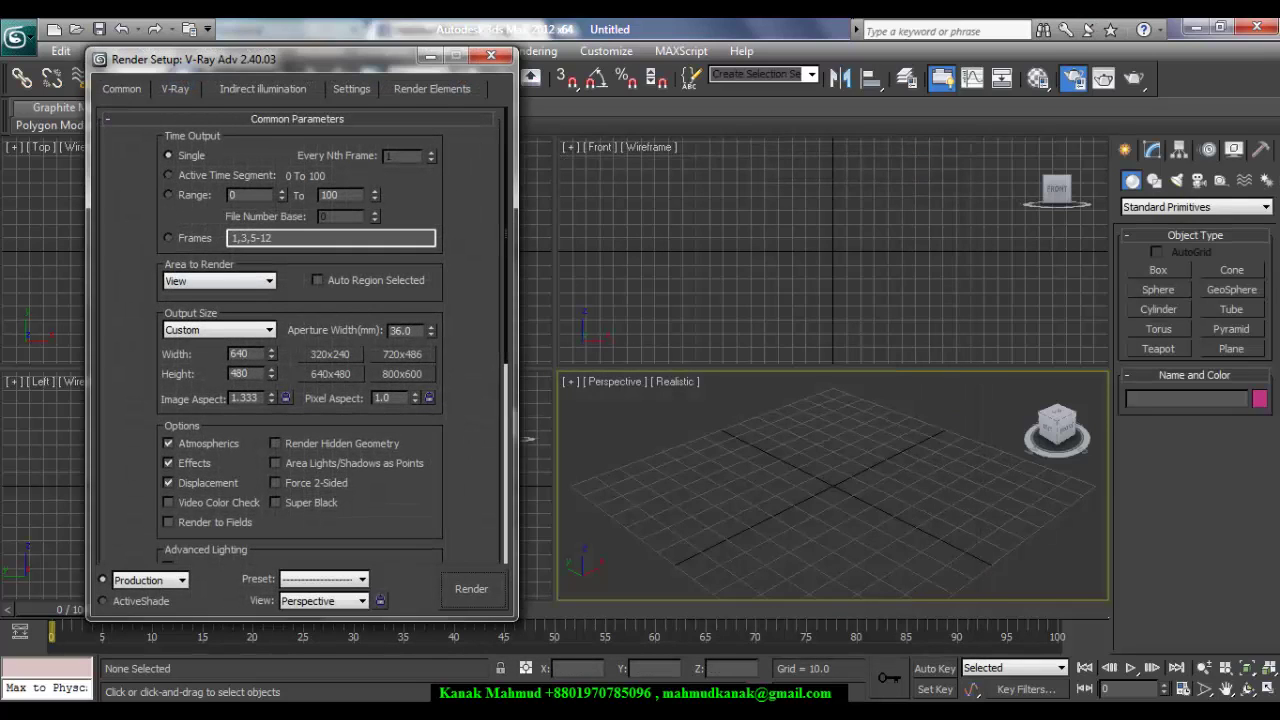
left_click_drag(330, 59, 516, 56)
left_click(361, 86)
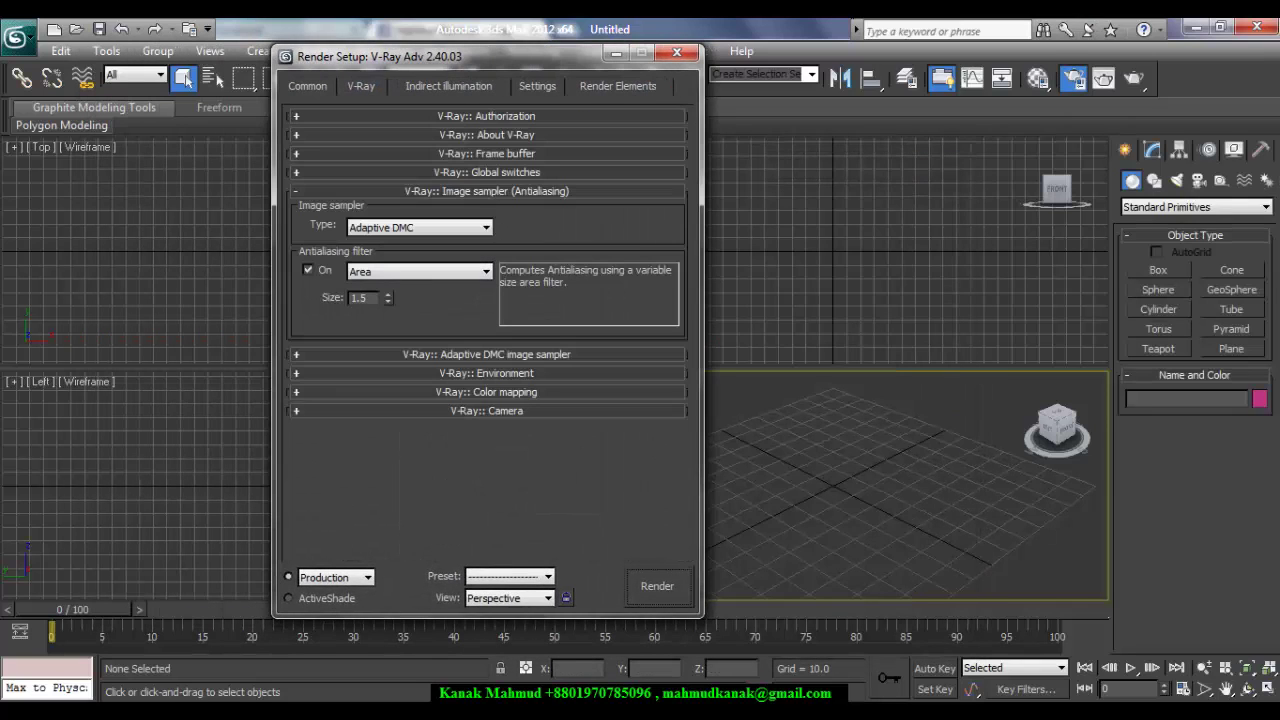
left_click(486, 191)
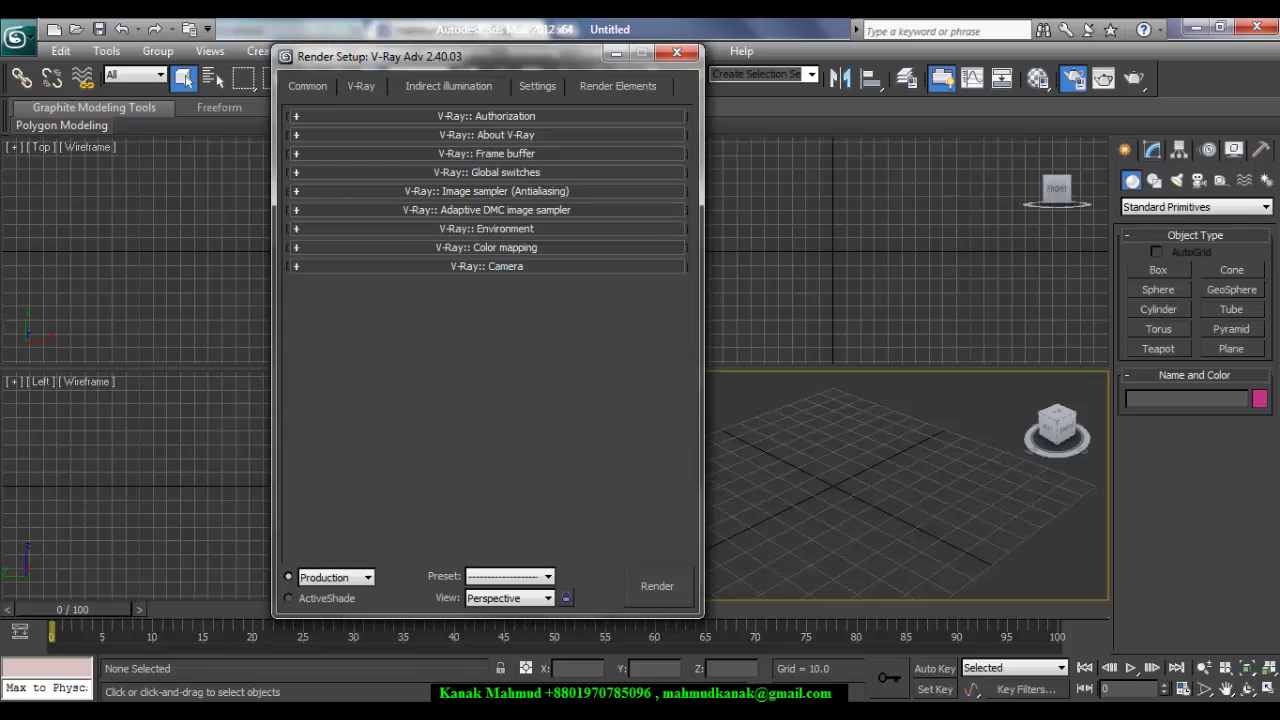
left_click(486, 247)
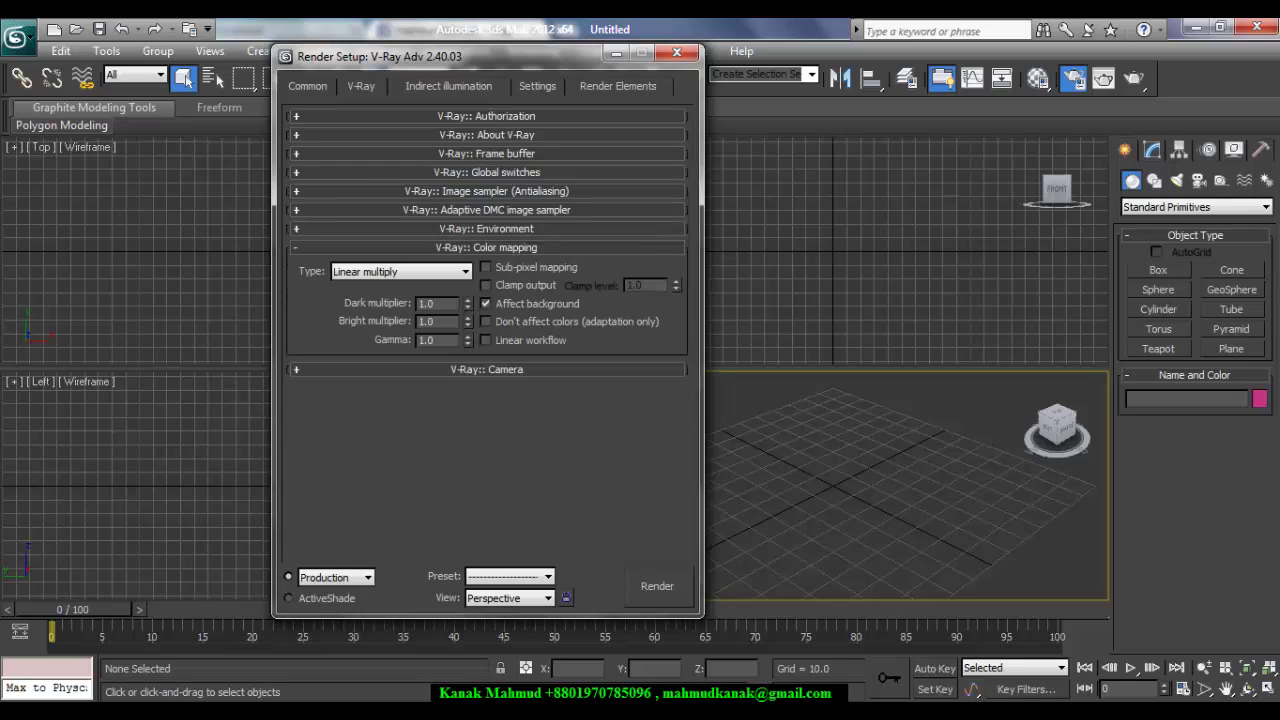
left_click(402, 272)
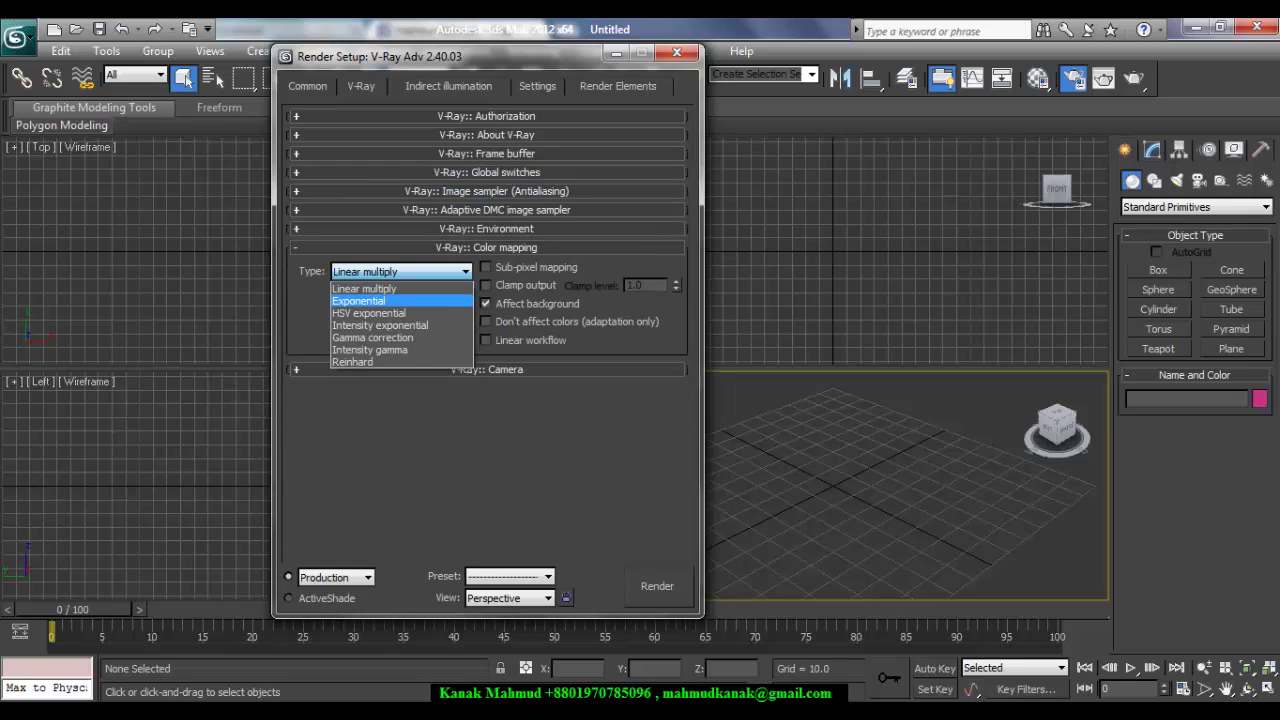
left_click(358, 300)
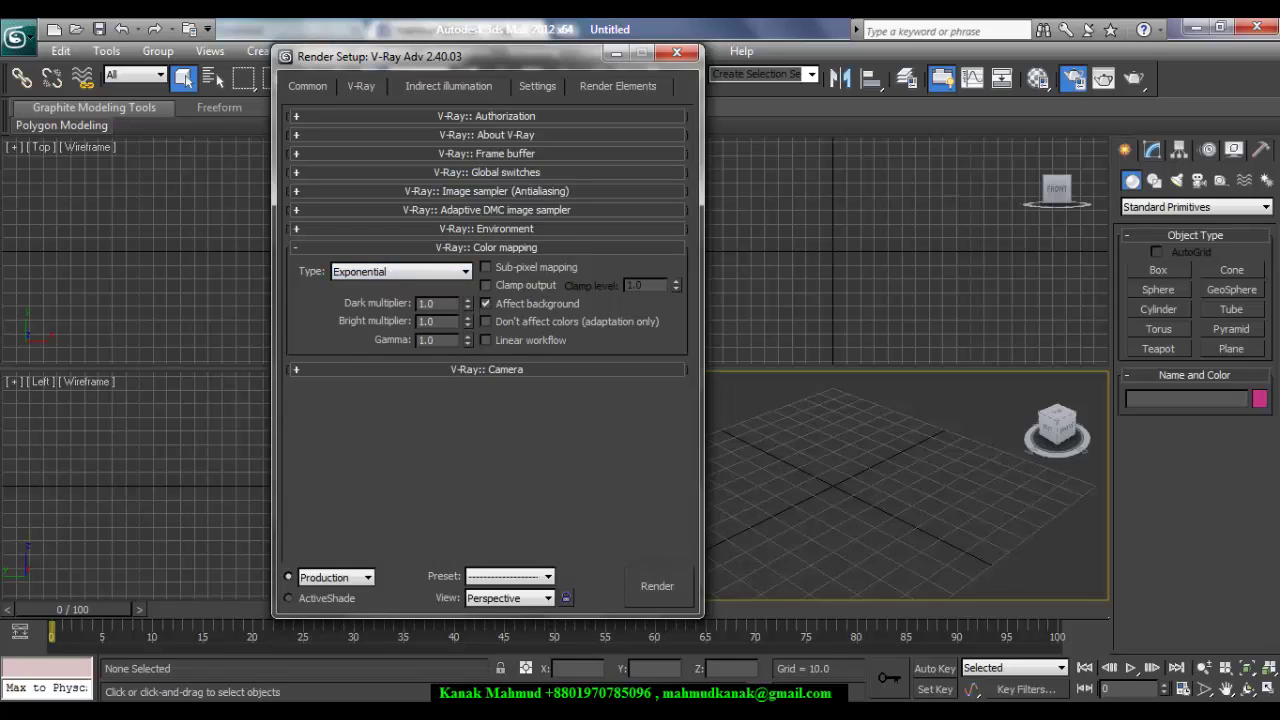
- Set the color mapping gamma to 2.2, enable Sub-pixel mapping and Clamp output, and close the render setup
double_click(427, 340)
type("2.2")
key("Return")
left_click(486, 267)
left_click(486, 285)
left_click_drag(520, 56, 445, 49)
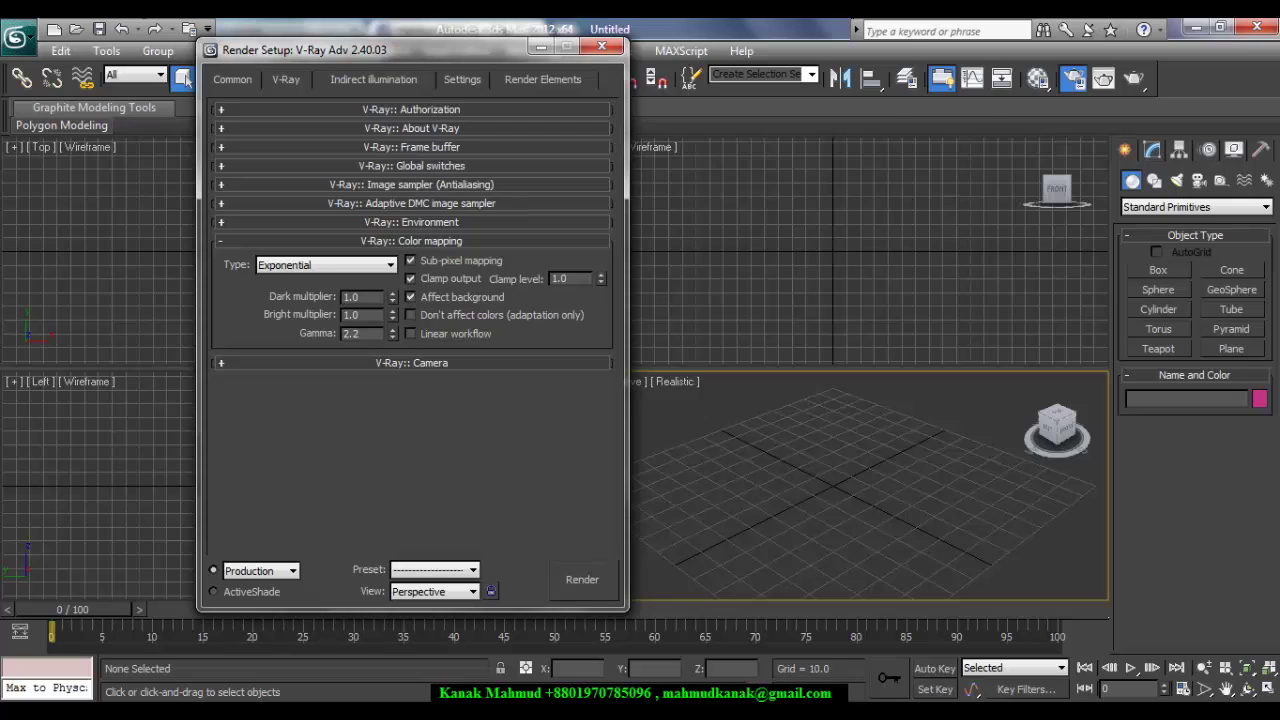
left_click(601, 47)
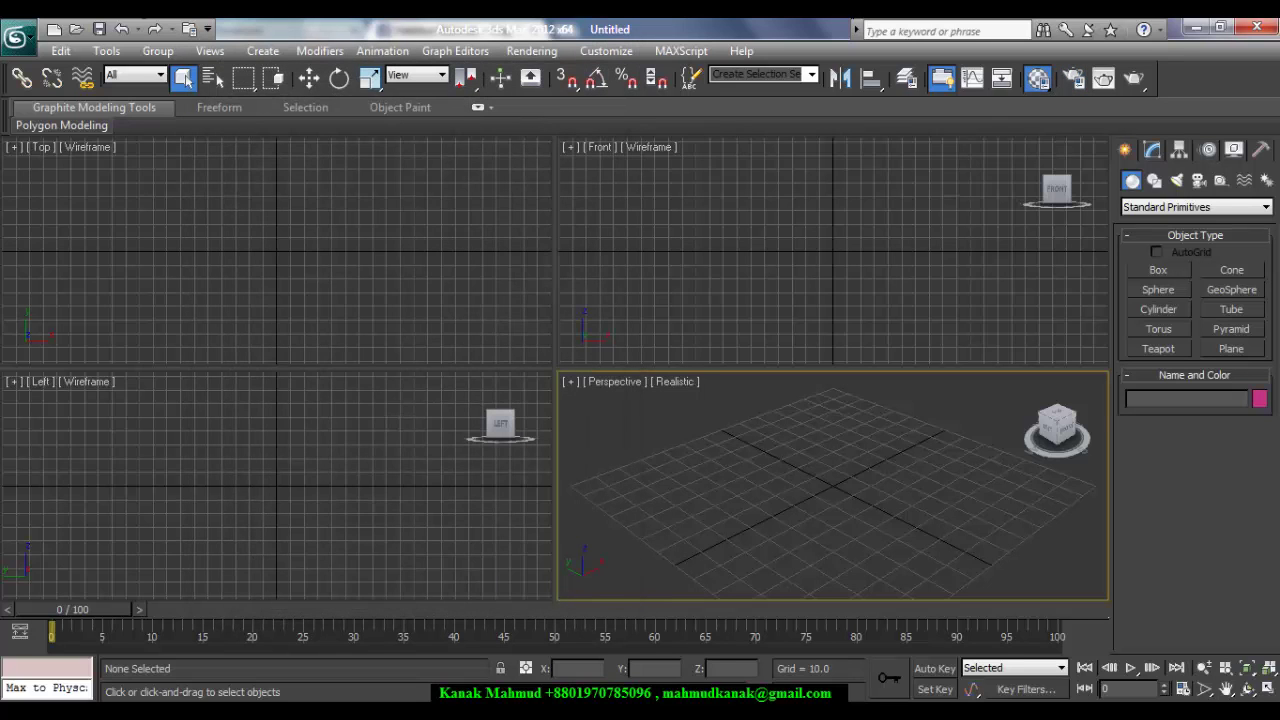
- Add a Bitmap map to Material #1's diffuse slot, preview BWom0001-M3-Hair-N.jpg, and cancel the image selection
key("m")
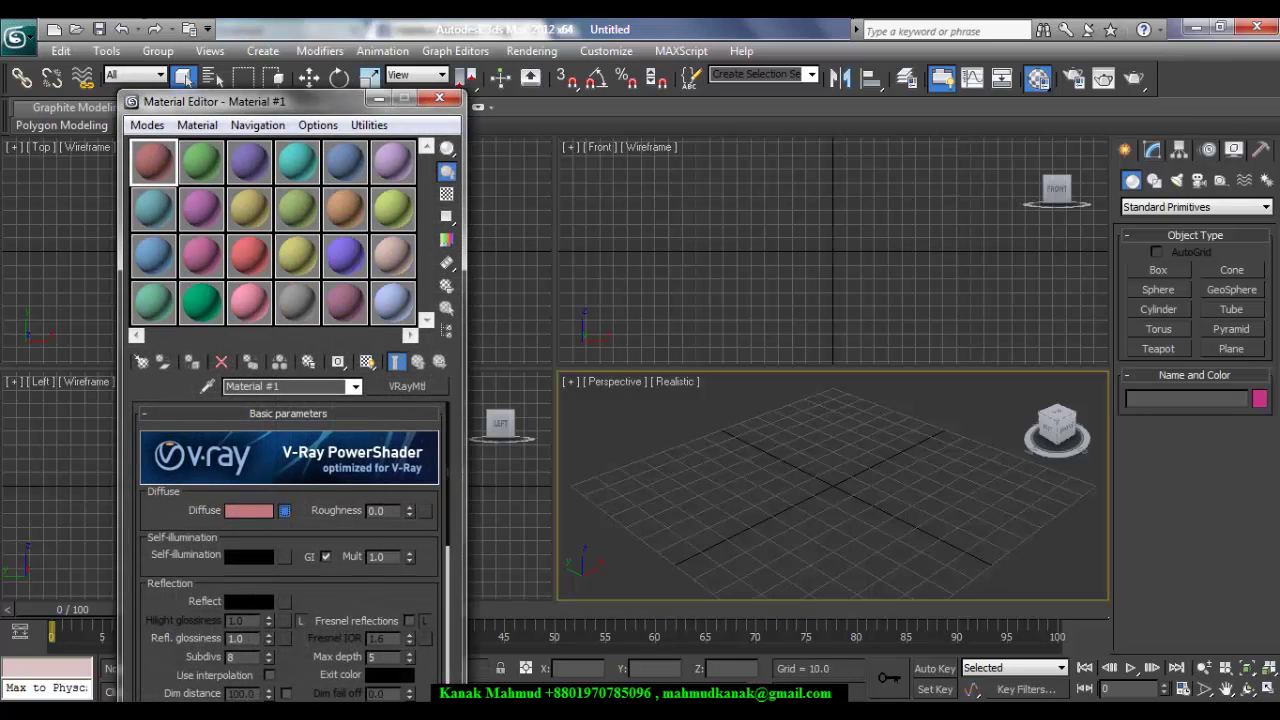
left_click(284, 510)
double_click(470, 152)
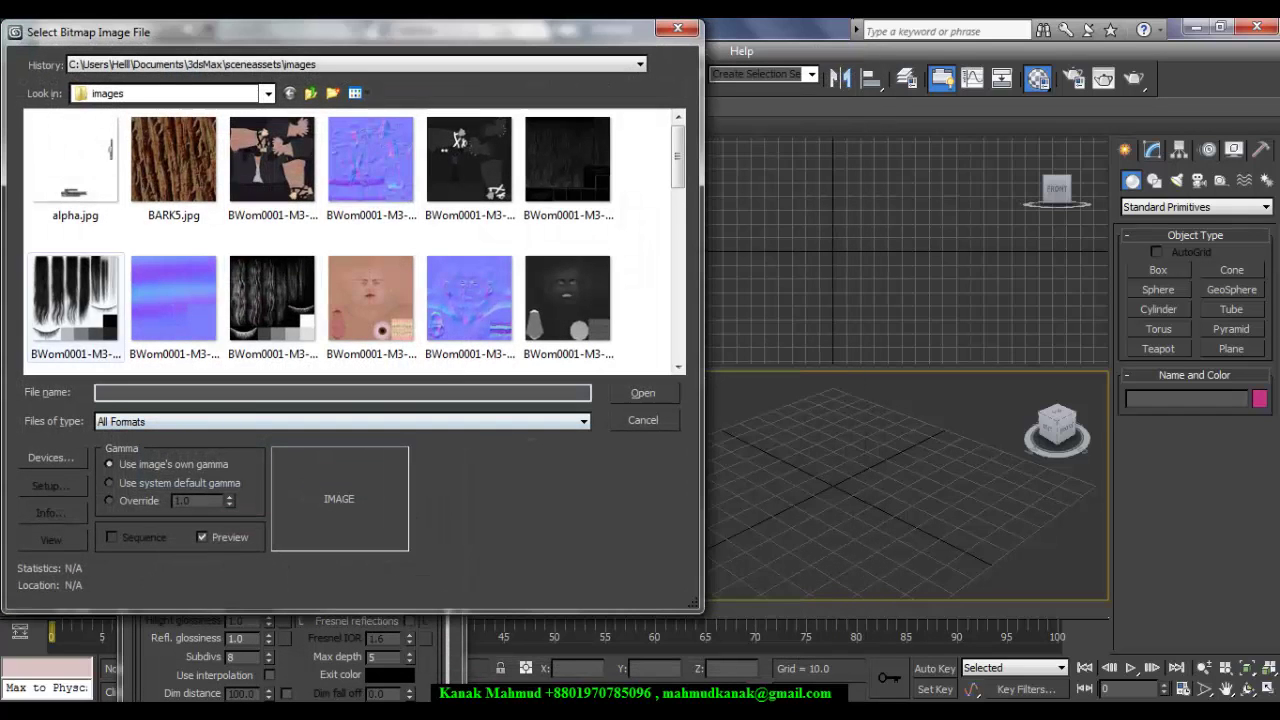
left_click(174, 302)
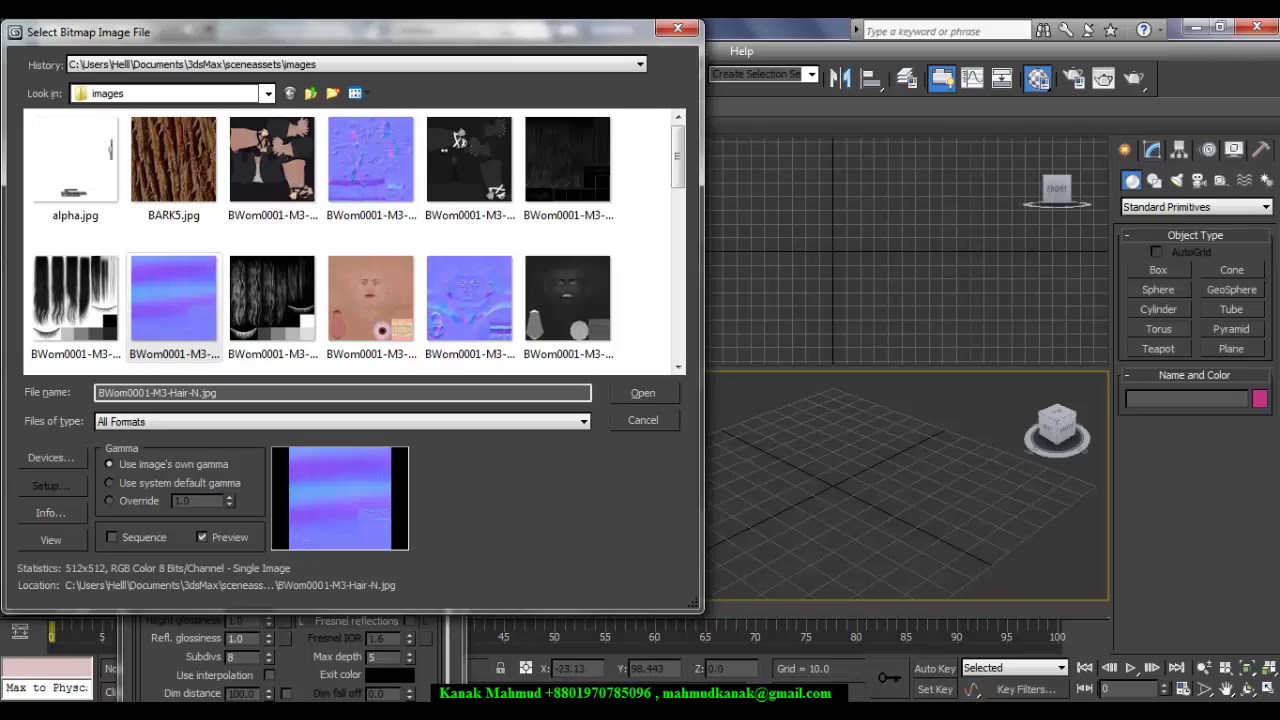
left_click(643, 420)
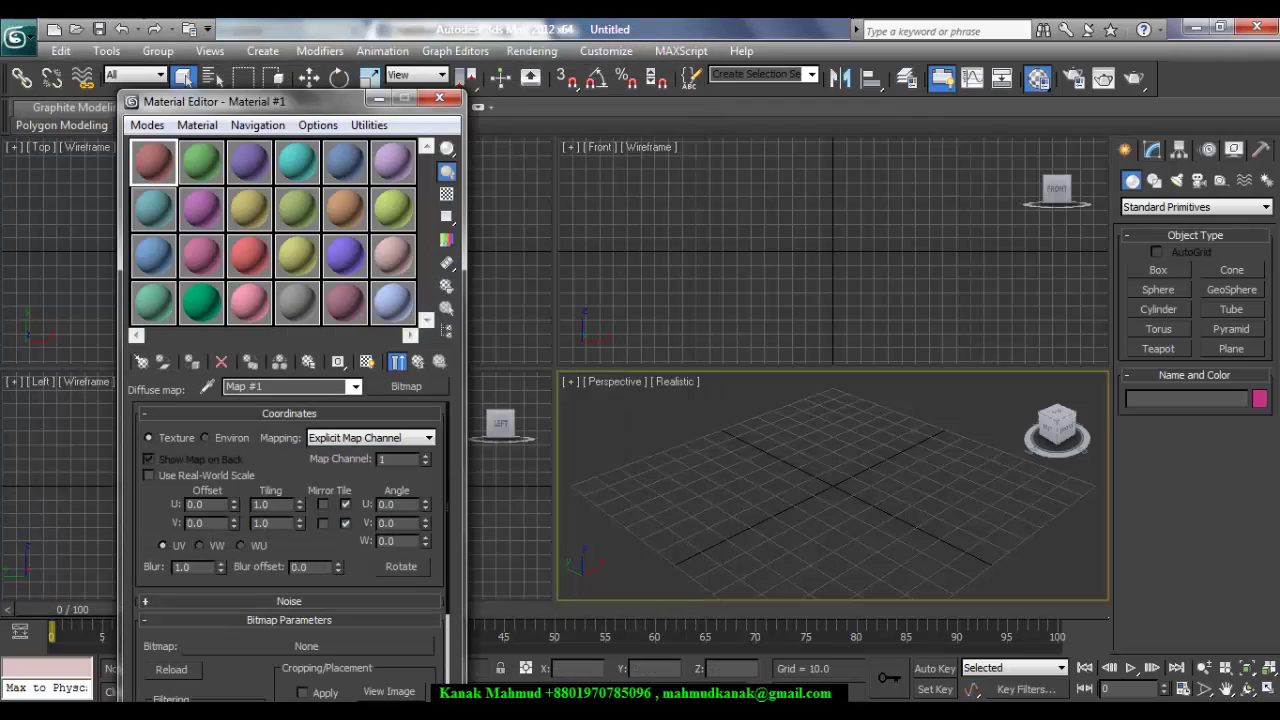
left_click(438, 97)
- Set the bitmap output gamma to 2.2 in the Gamma and LUT preferences and apply the change
left_click(606, 50)
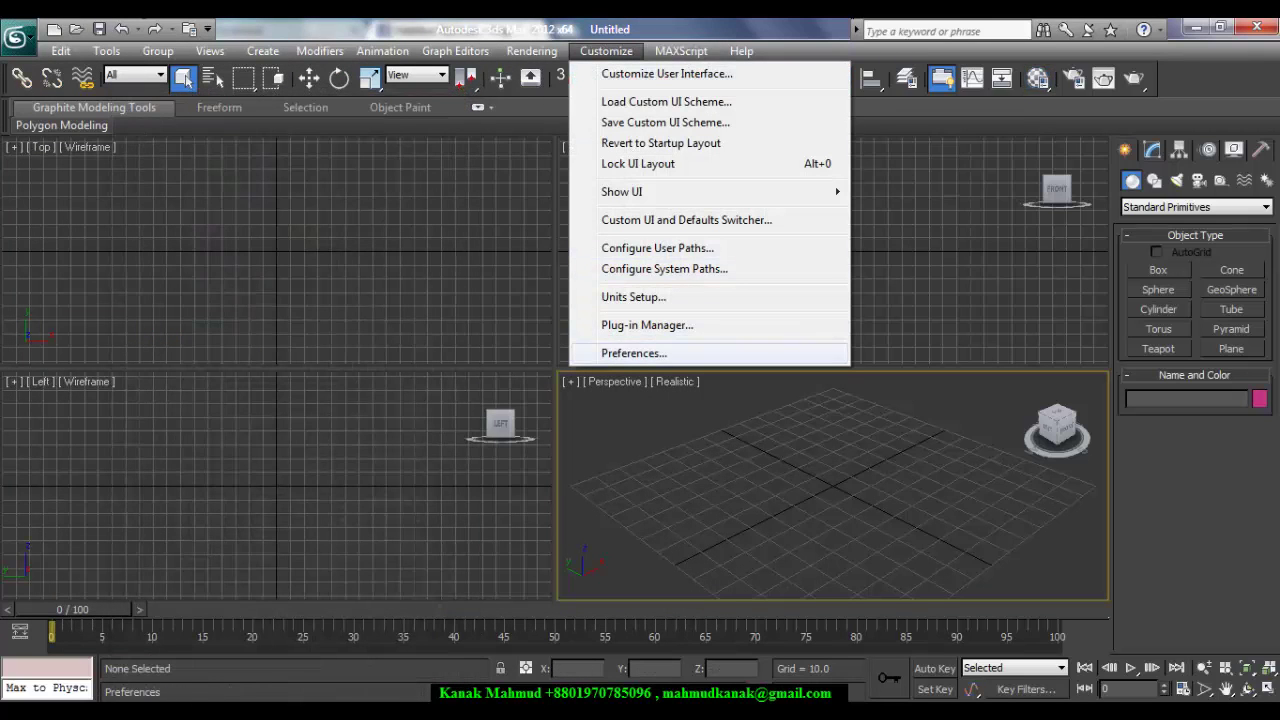
left_click(634, 353)
double_click(803, 393)
type("2.2")
key("Return")
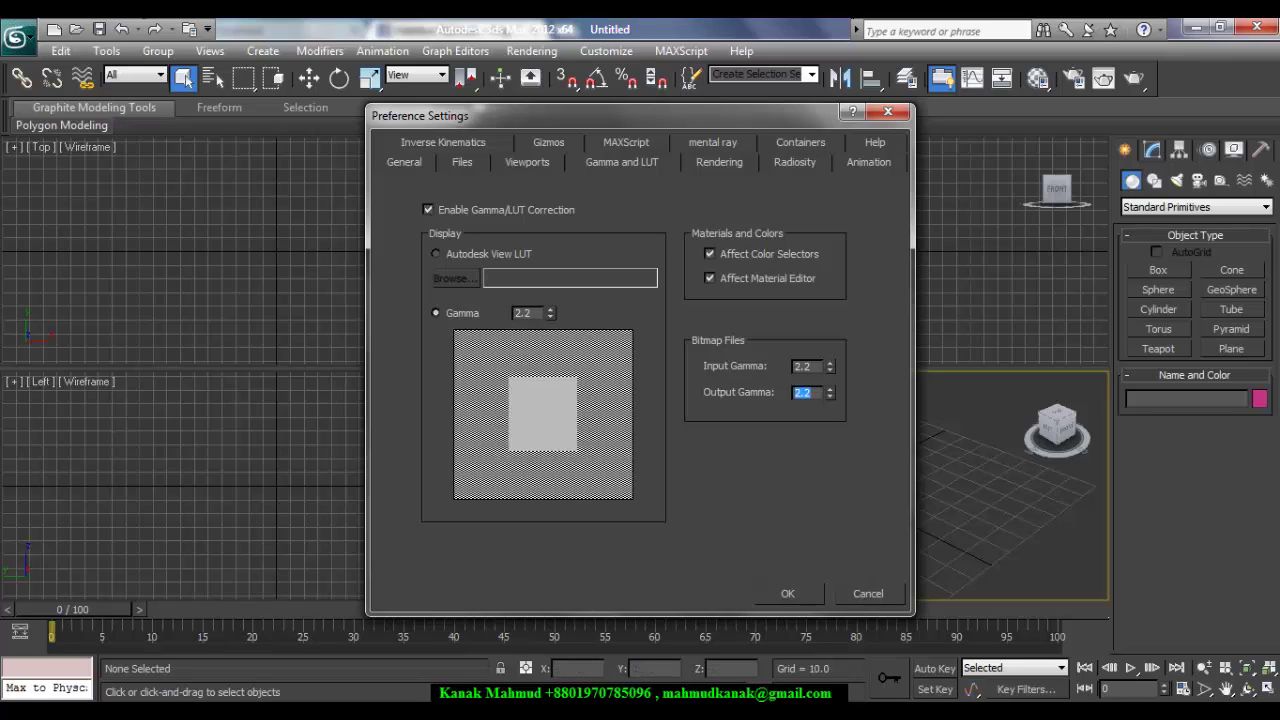
double_click(523, 313)
left_click(788, 594)
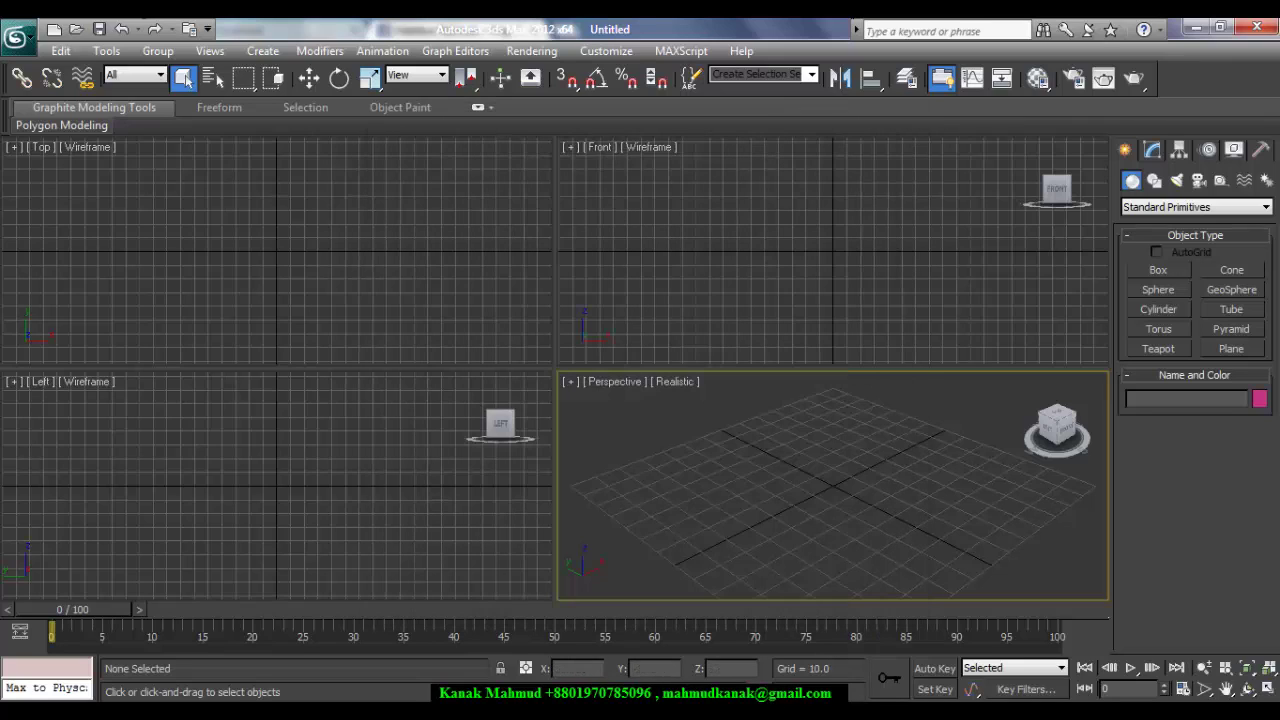
- Enable Don't affect colors (adaptation only) in the V-Ray color mapping settings and close the render setup
left_click(1074, 79)
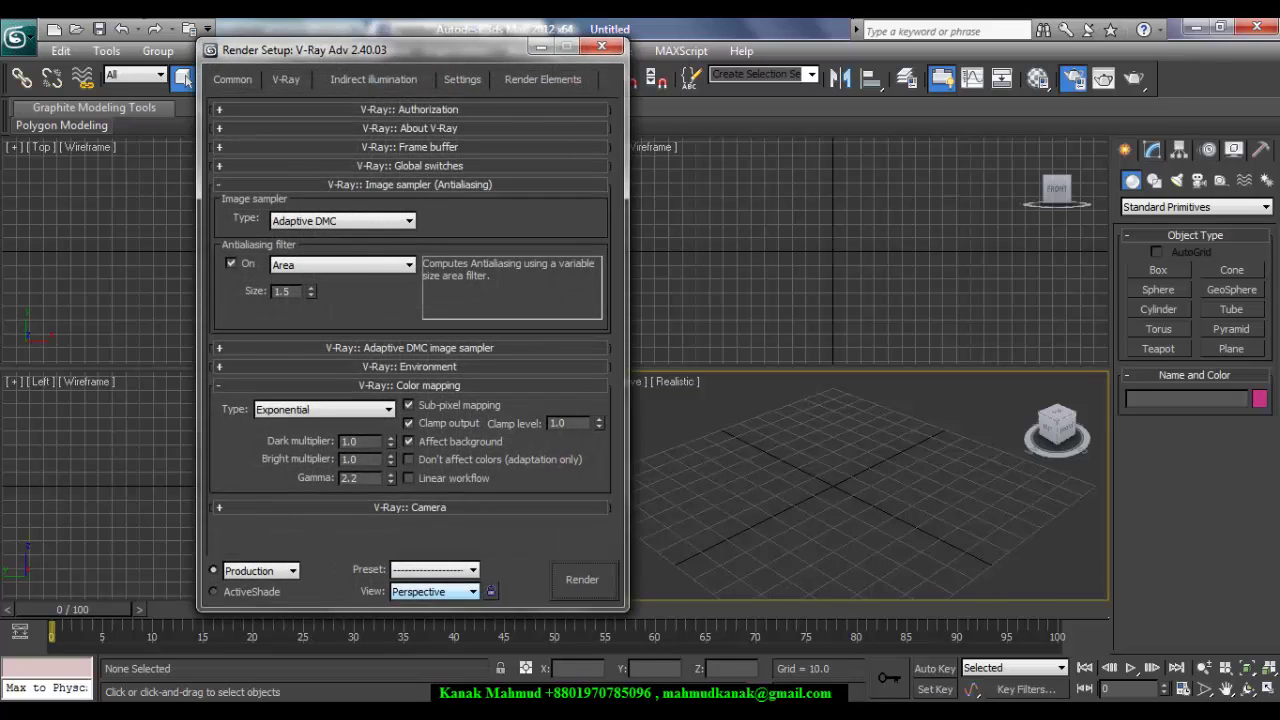
left_click(409, 460)
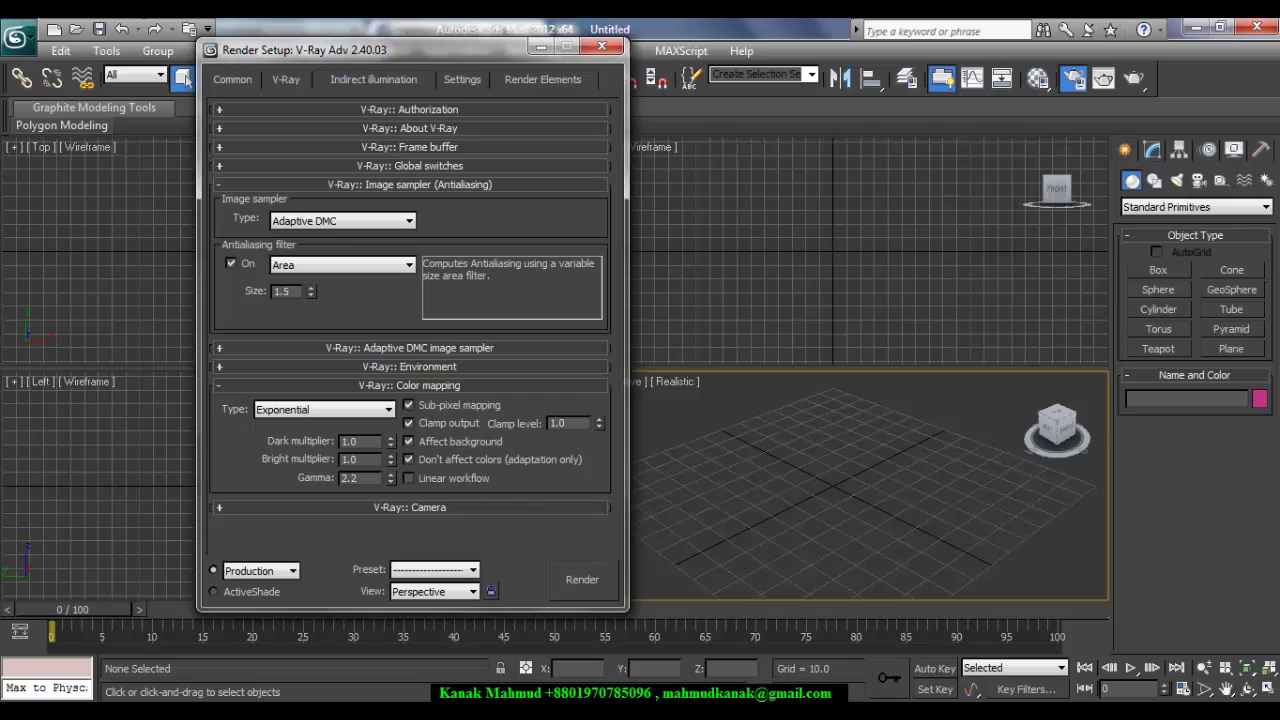
left_click(1073, 78)
- Preview MASONRY.STONE.ASHLAR.PATTERNED.JPG and its gamma options for the diffuse bitmap, without loading the image
key("m")
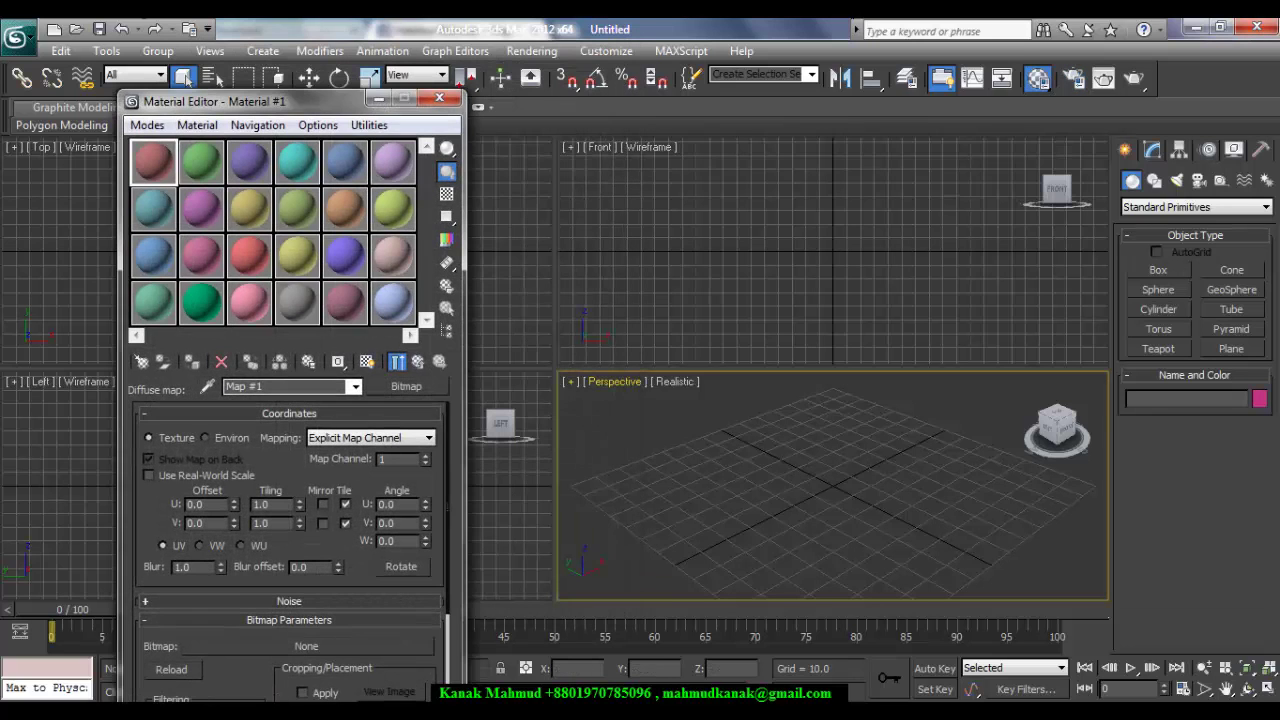
left_click(306, 646)
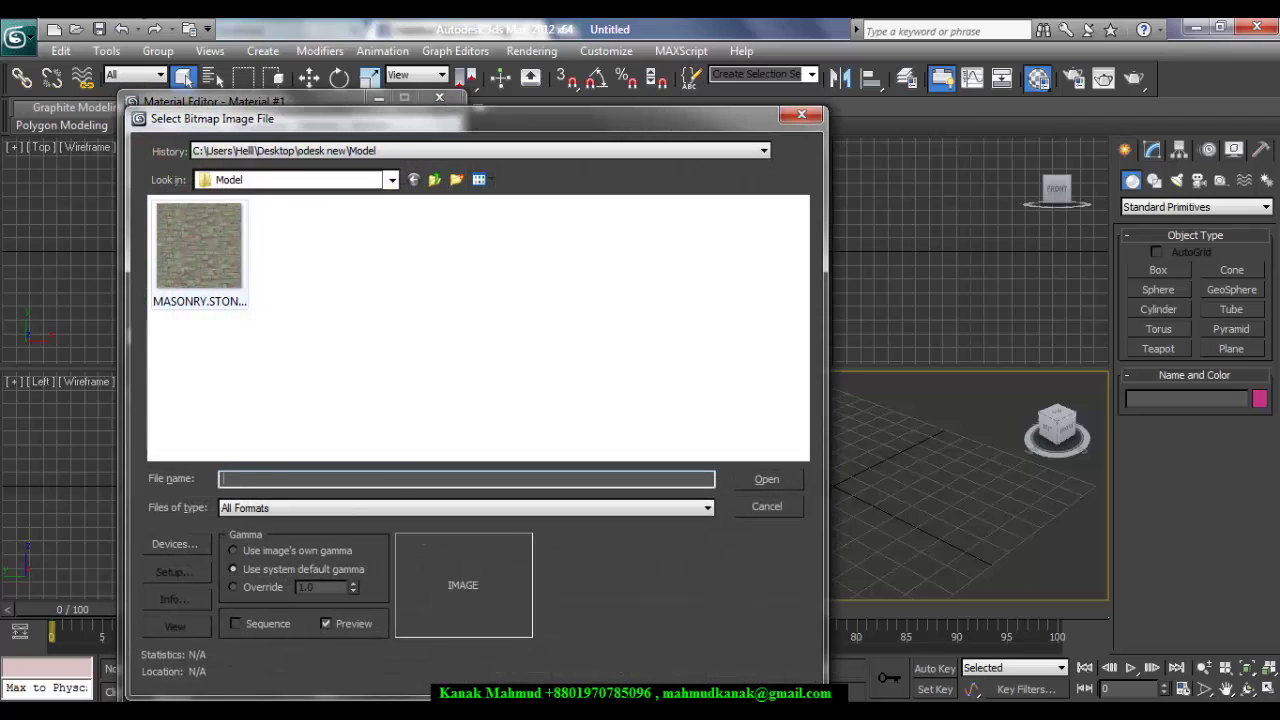
left_click(199, 250)
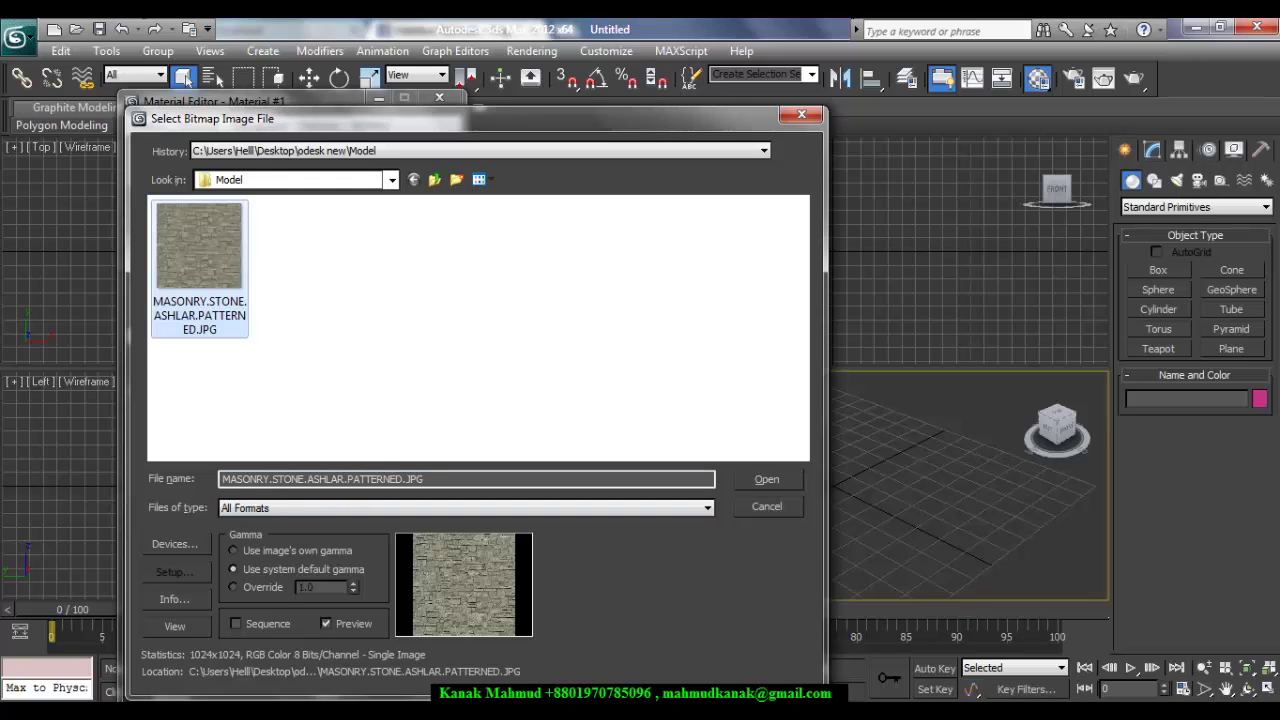
left_click_drag(480, 118, 755, 84)
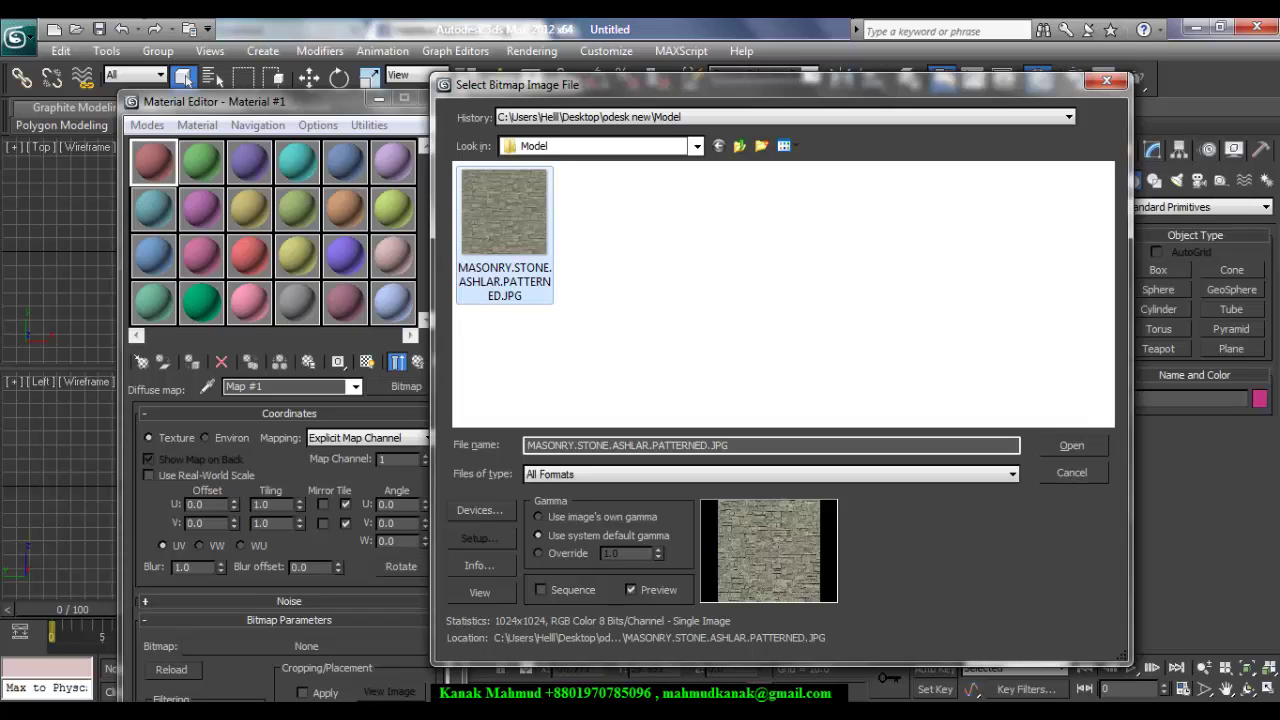
left_click(1072, 473)
left_click(438, 98)
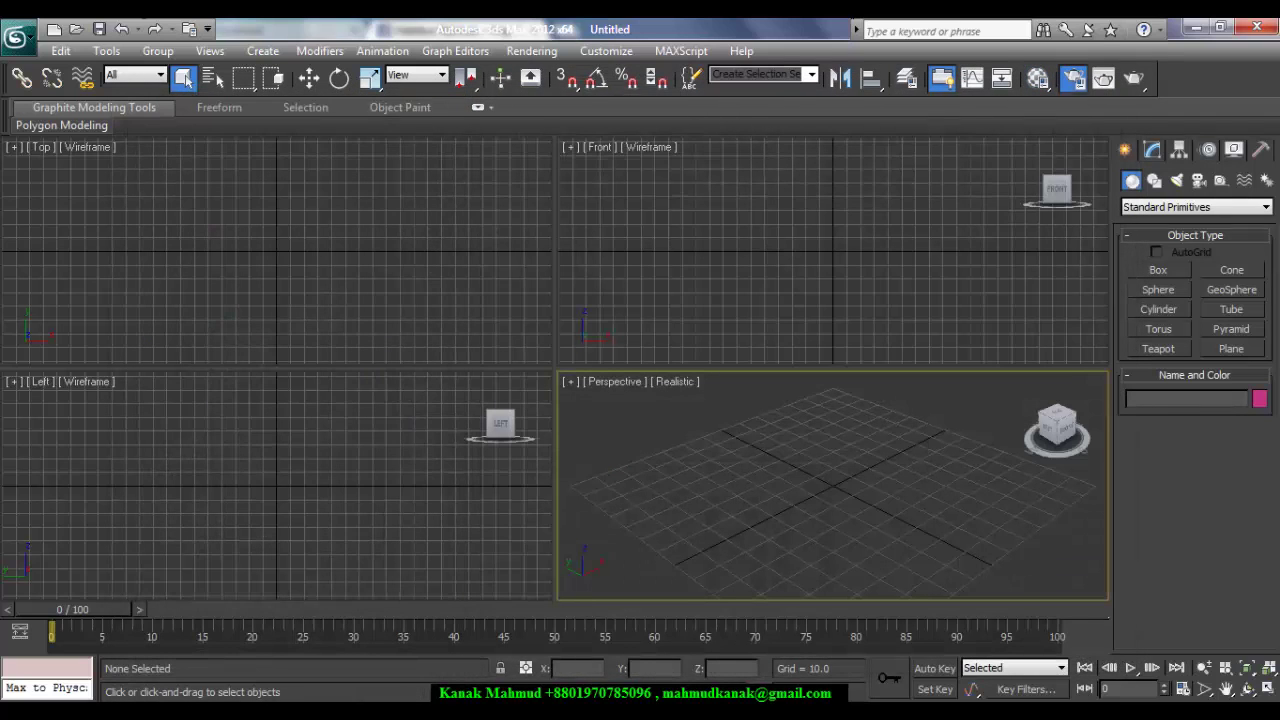
- Review the V-Ray color mapping settings in the render setup and close it
key("F10")
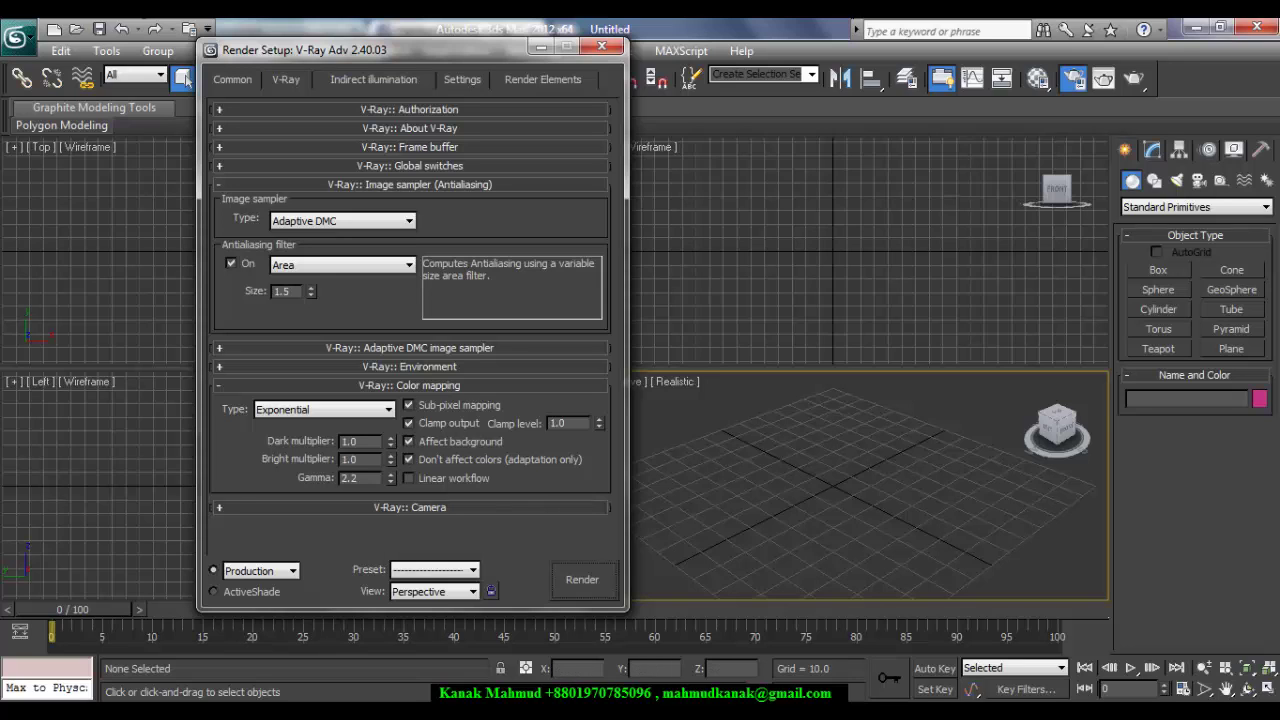
left_click(601, 46)
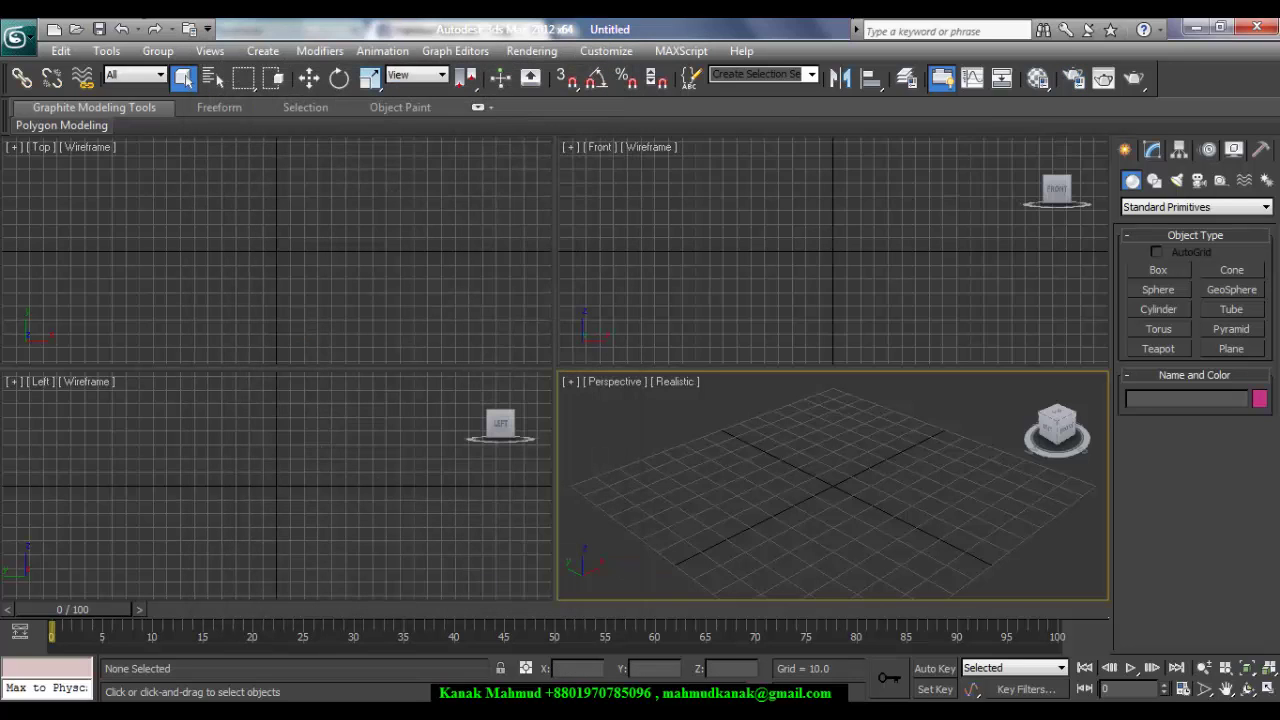
- Switch to the 3ds Max 2014 window with 09.max and examine its Gamma and LUT preferences without changing them
mouse_move(316, 711)
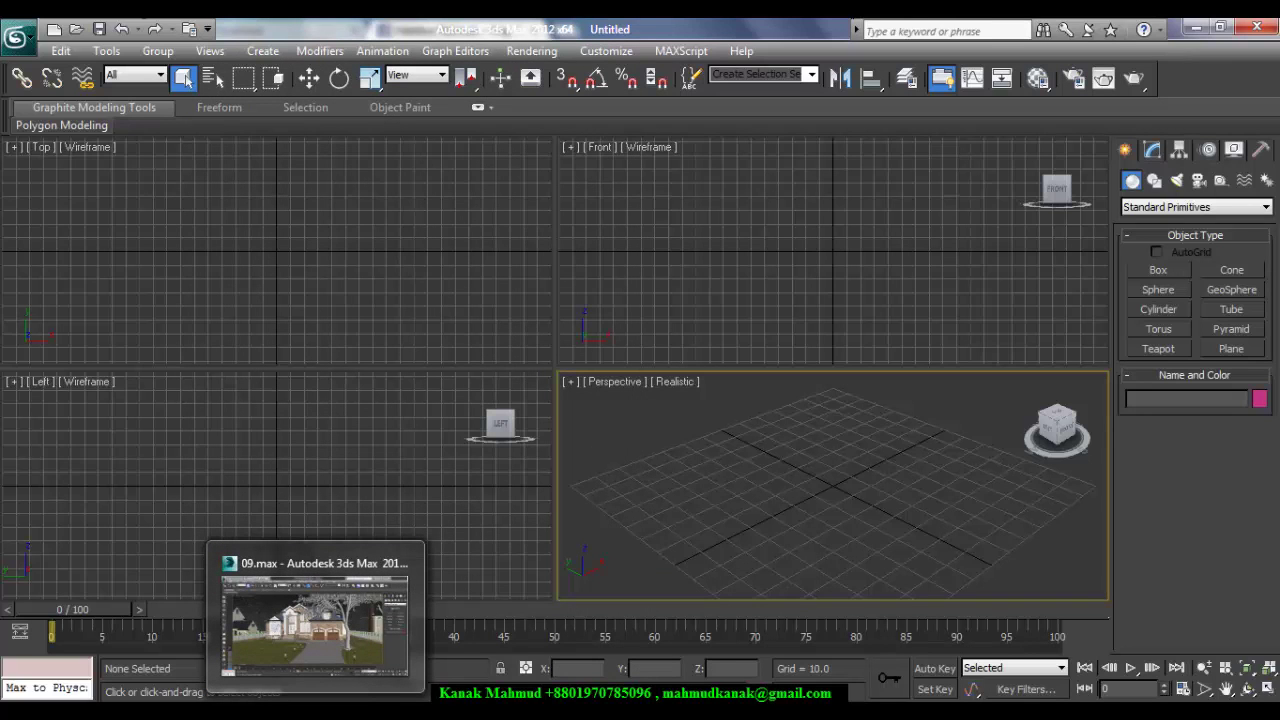
left_click(315, 625)
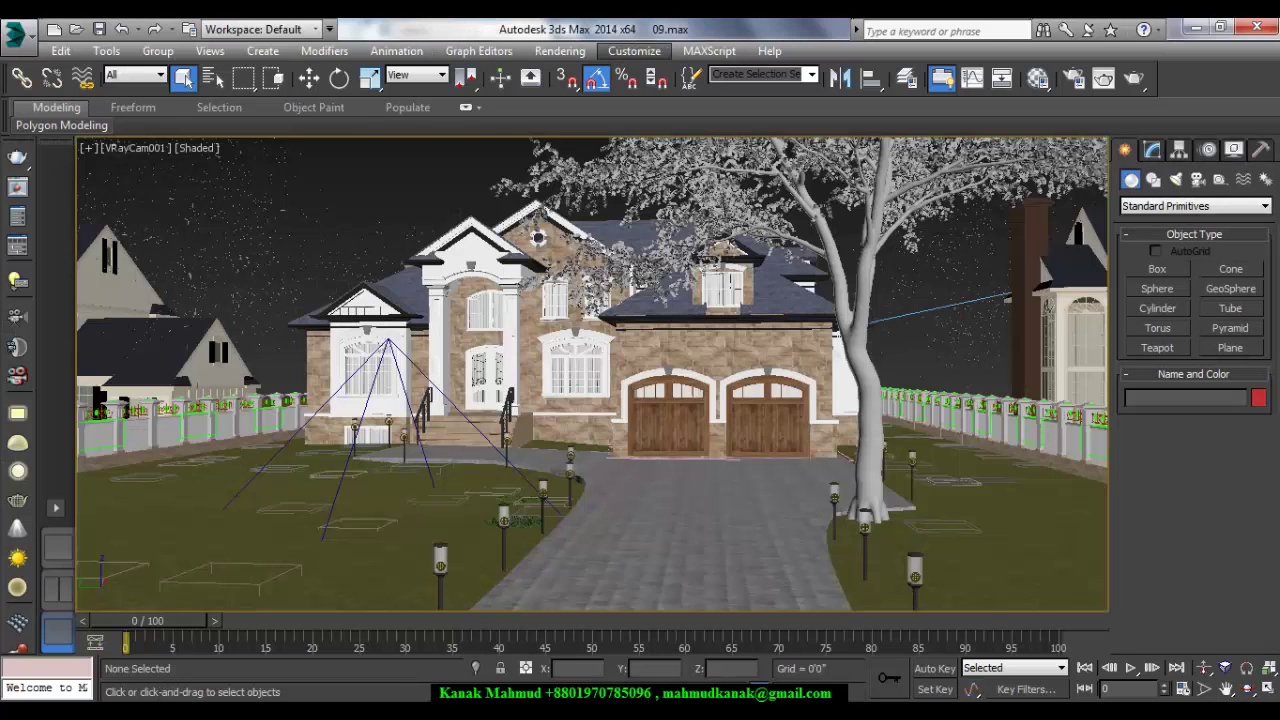
left_click(634, 50)
left_click(662, 353)
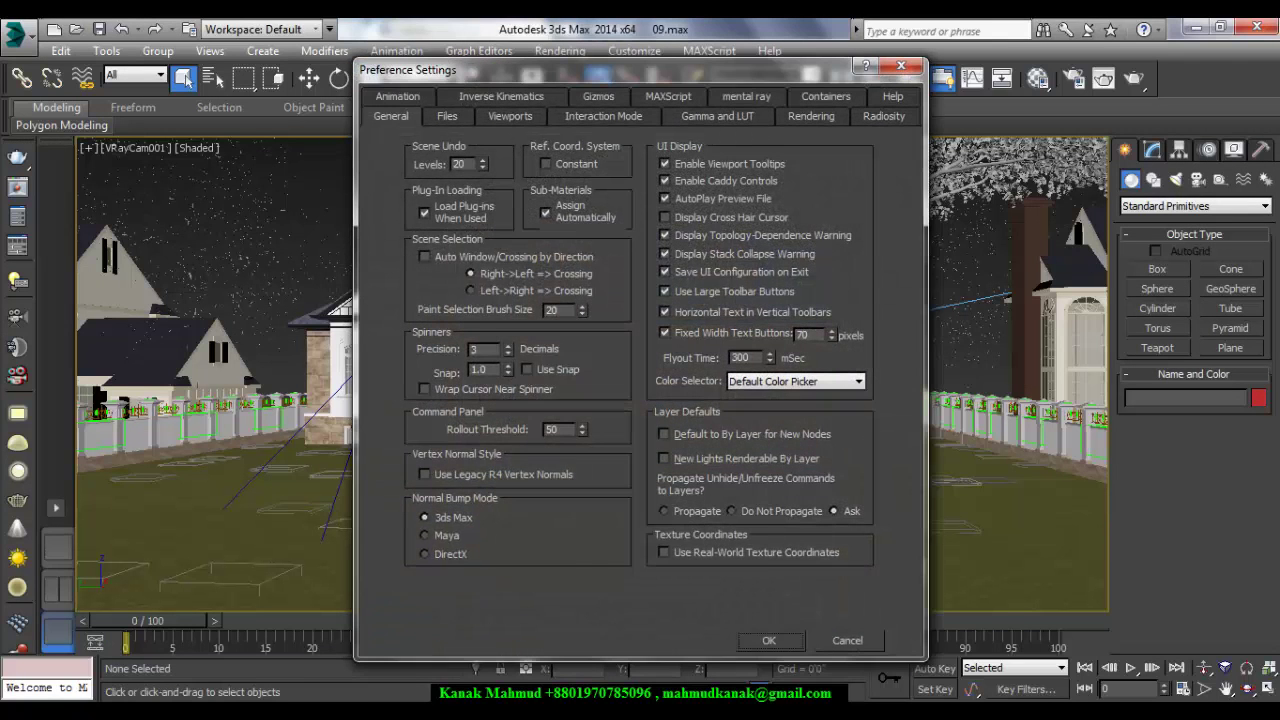
left_click(717, 116)
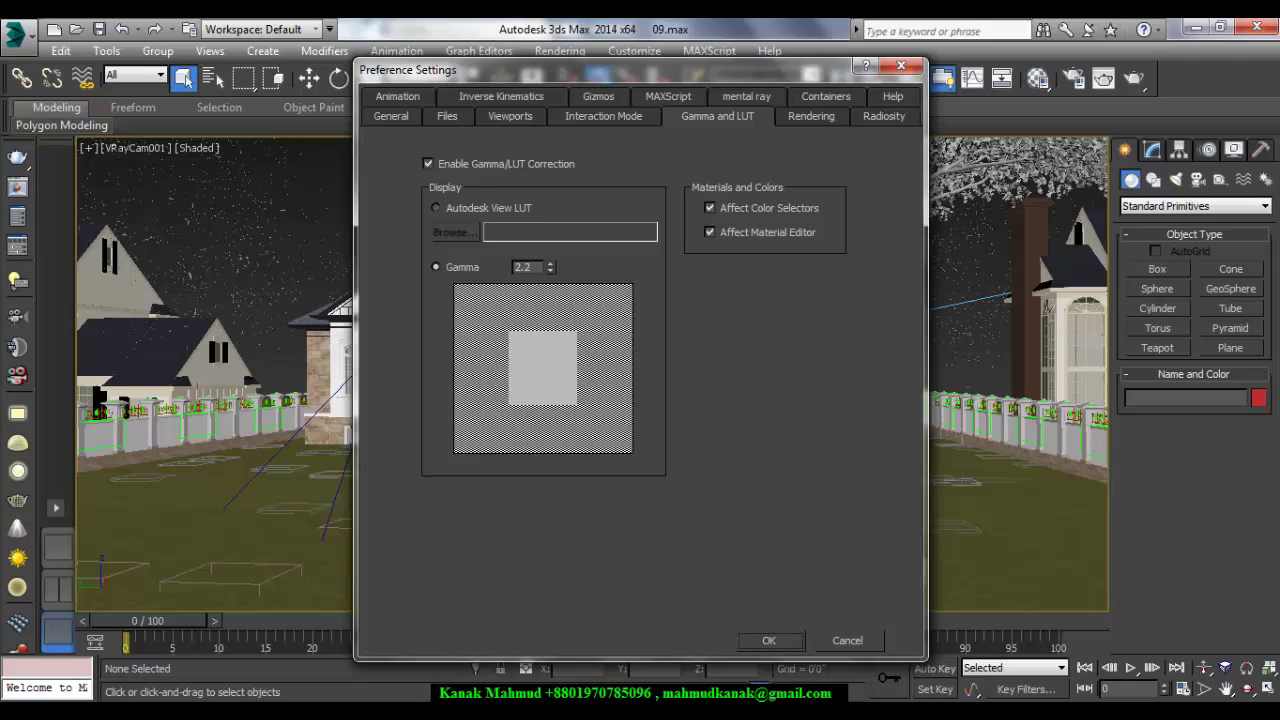
left_click_drag(534, 267, 513, 267)
left_click(532, 267)
left_click(901, 66)
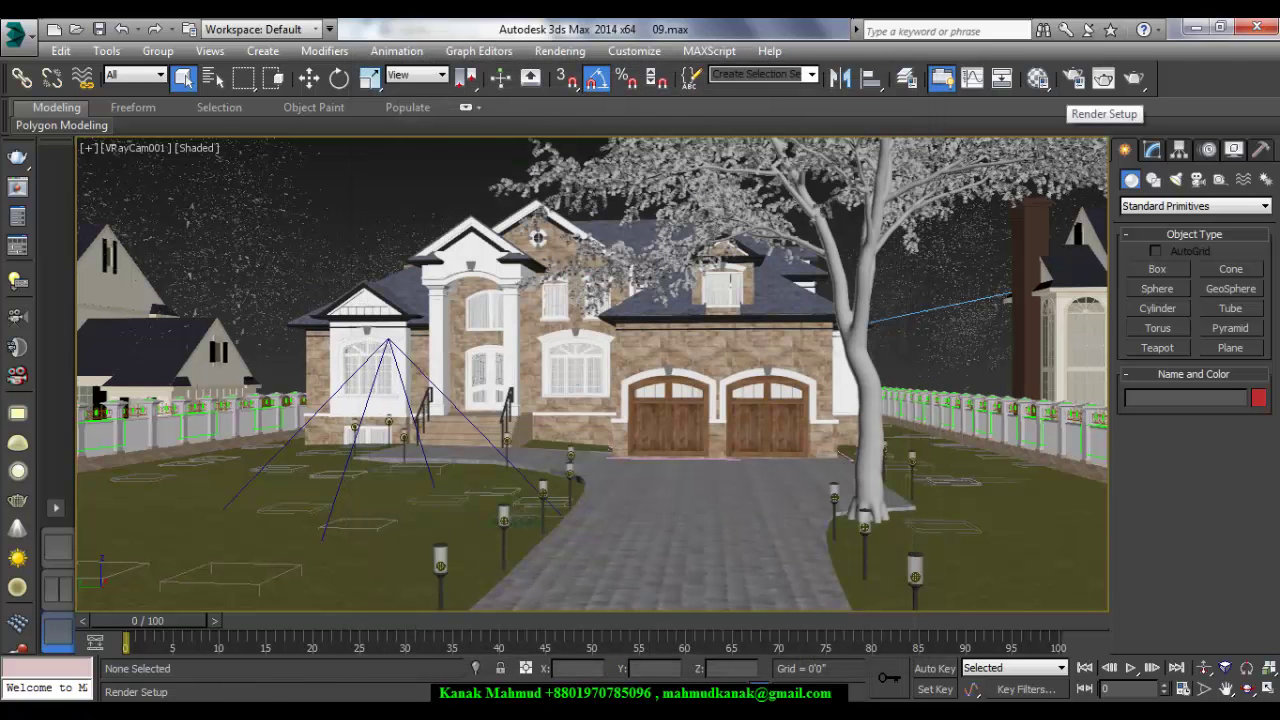
- Open the render setup and choose Color mapping only (no gamma) as the mode in the V-Ray color mapping settings
left_click(1073, 78)
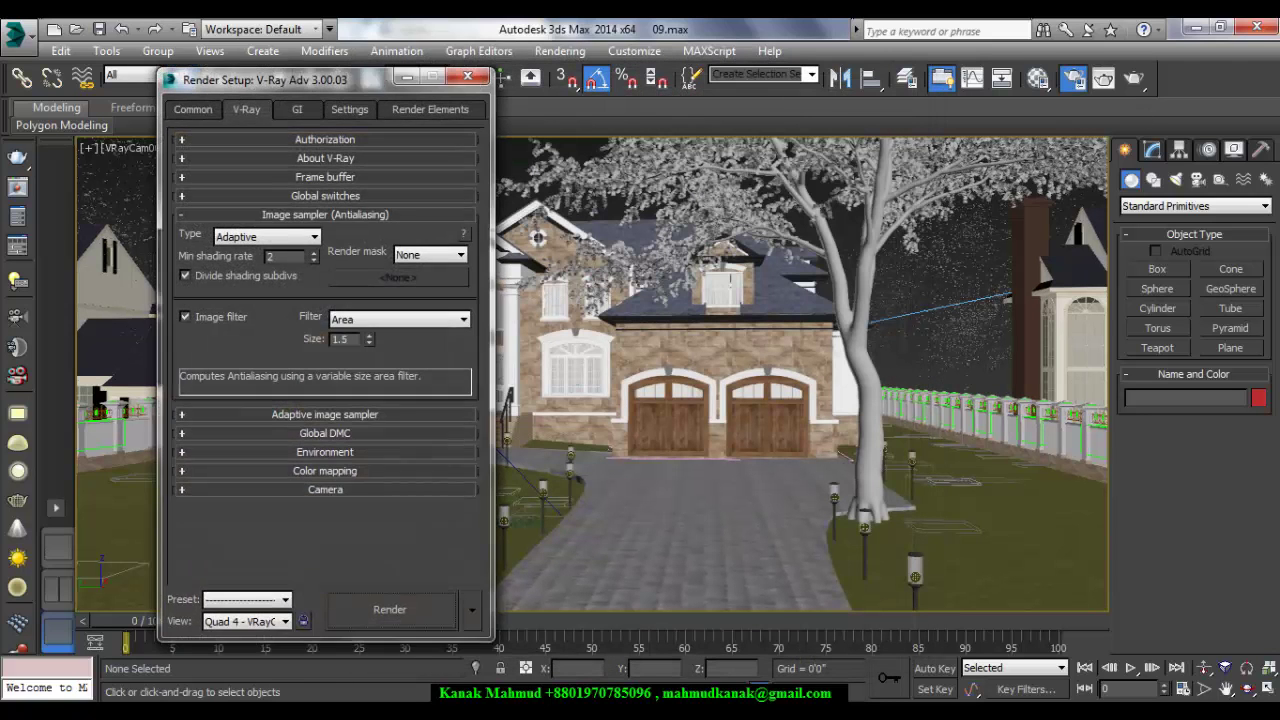
left_click_drag(260, 79, 500, 35)
left_click(565, 171)
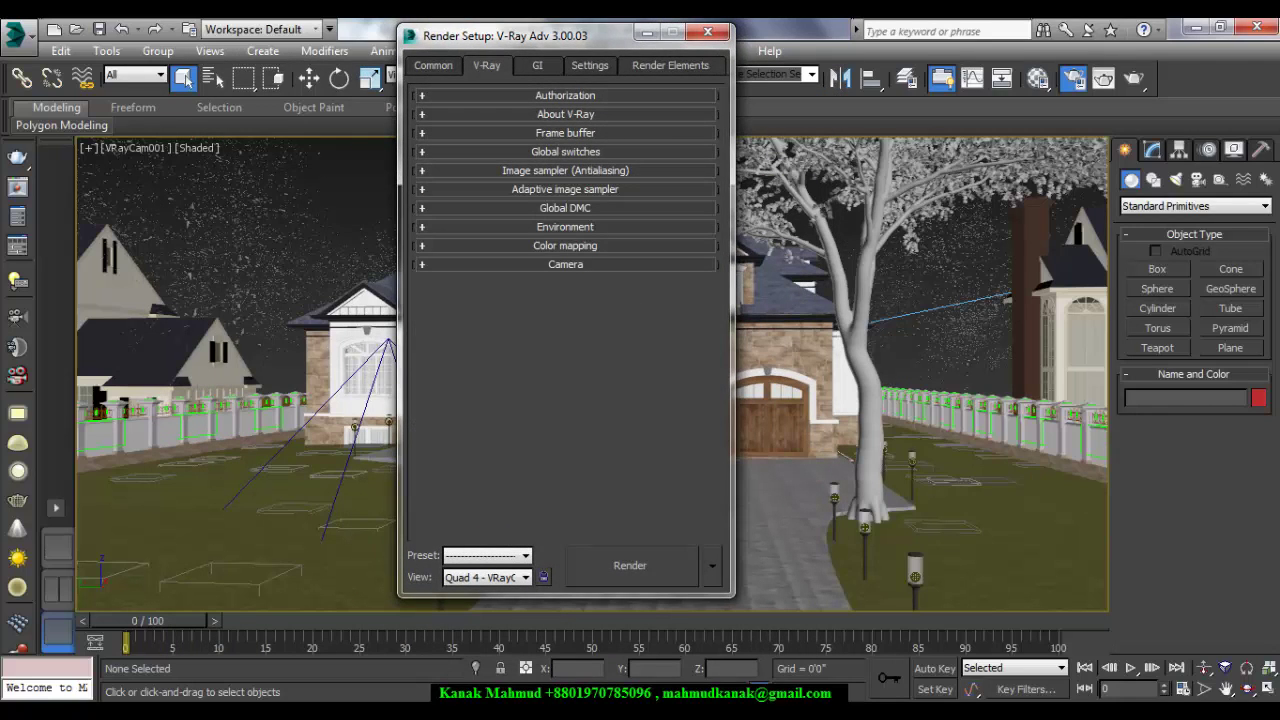
left_click(565, 246)
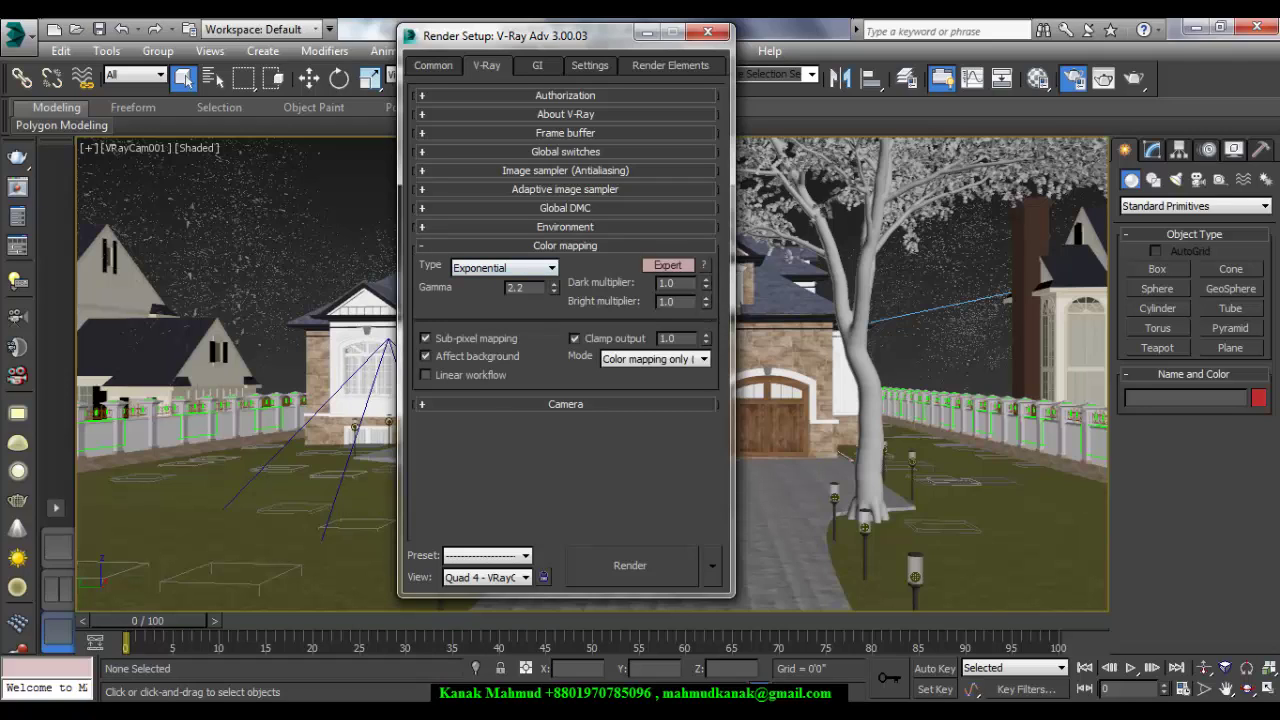
double_click(517, 288)
left_click(672, 359)
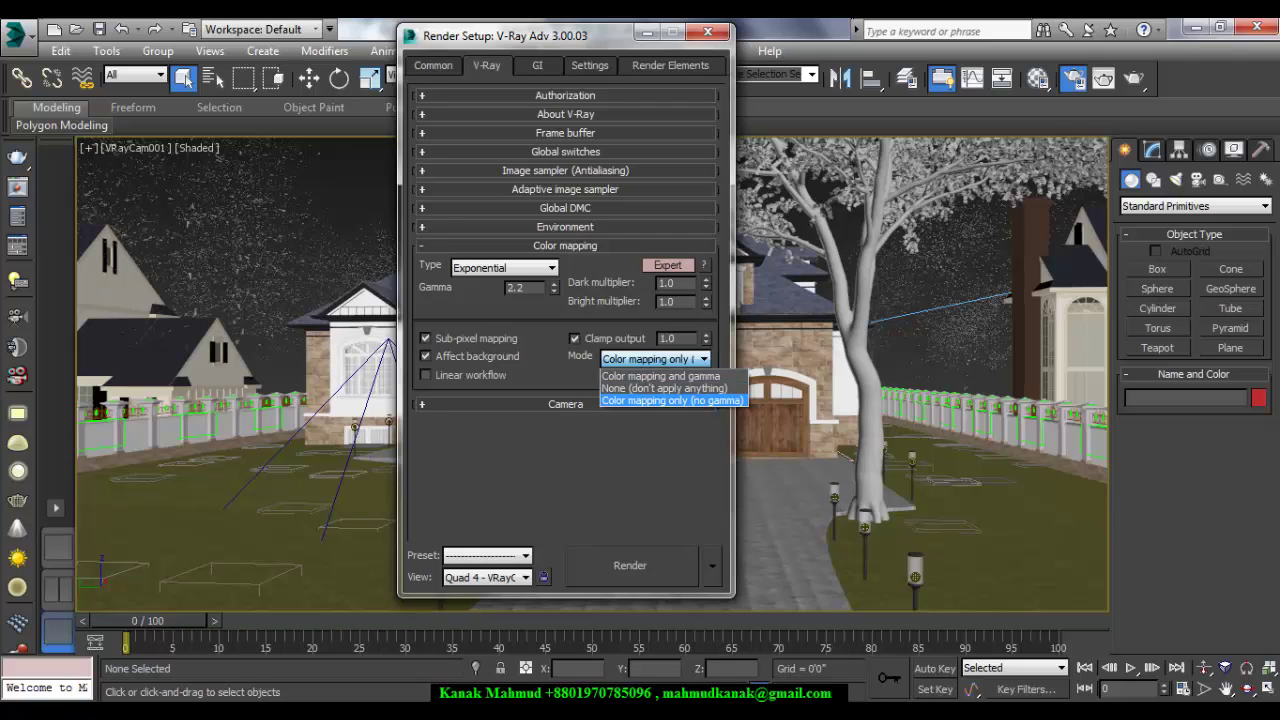
left_click(672, 400)
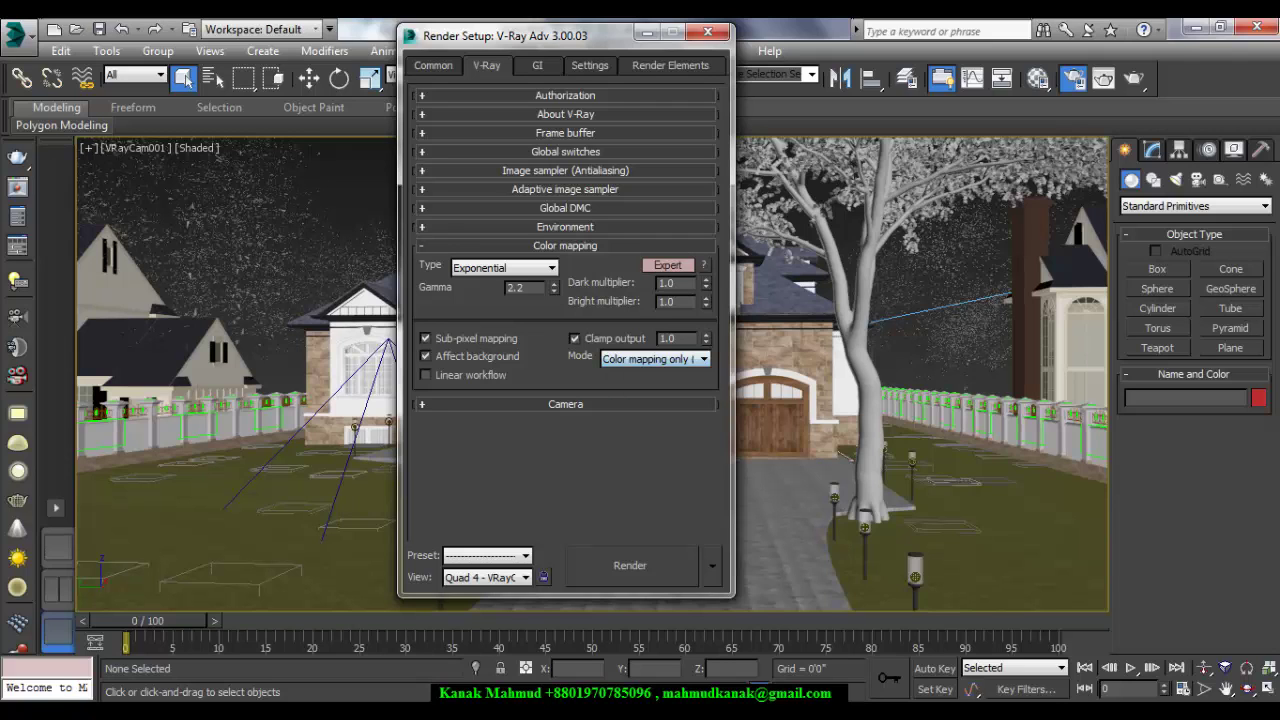
- Arrange the 09.max and Untitled 3ds Max windows side by side, keeping the 09.max render setup fully in view
left_click_drag(600, 36, 583, 129)
left_click_drag(757, 28, 1, 118)
left_click_drag(748, 29, 1278, 135)
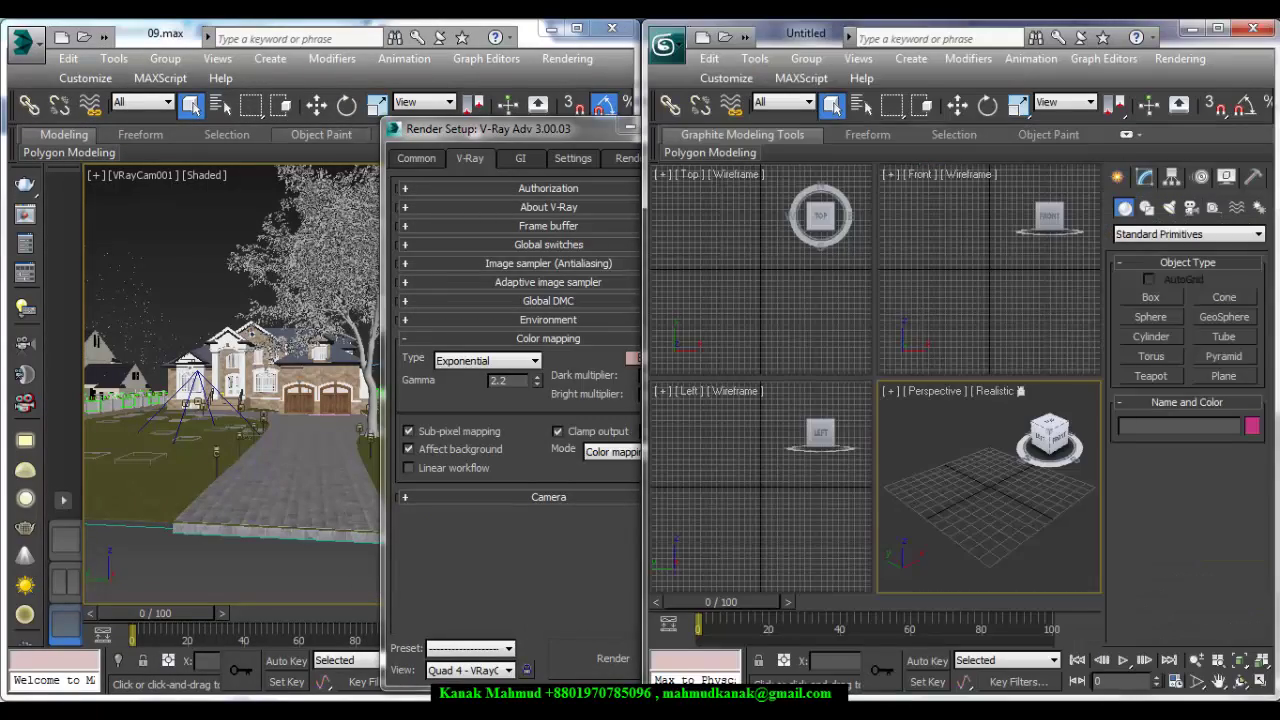
left_click_drag(585, 129, 250, 112)
- Compare the color mapping settings of the V-Ray Adv 3.00.03 setup in 09.max with the V-Ray Adv 2.40.03 setup in the Untitled scene
left_click(340, 435)
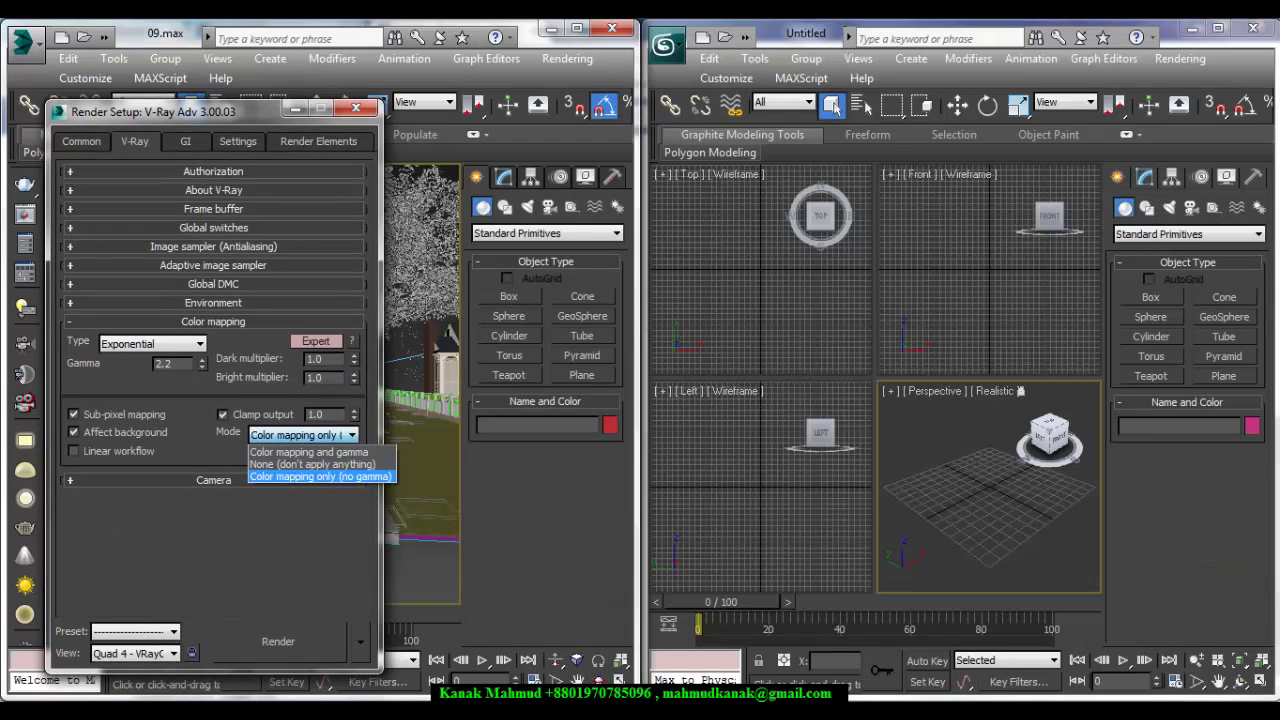
left_click(321, 477)
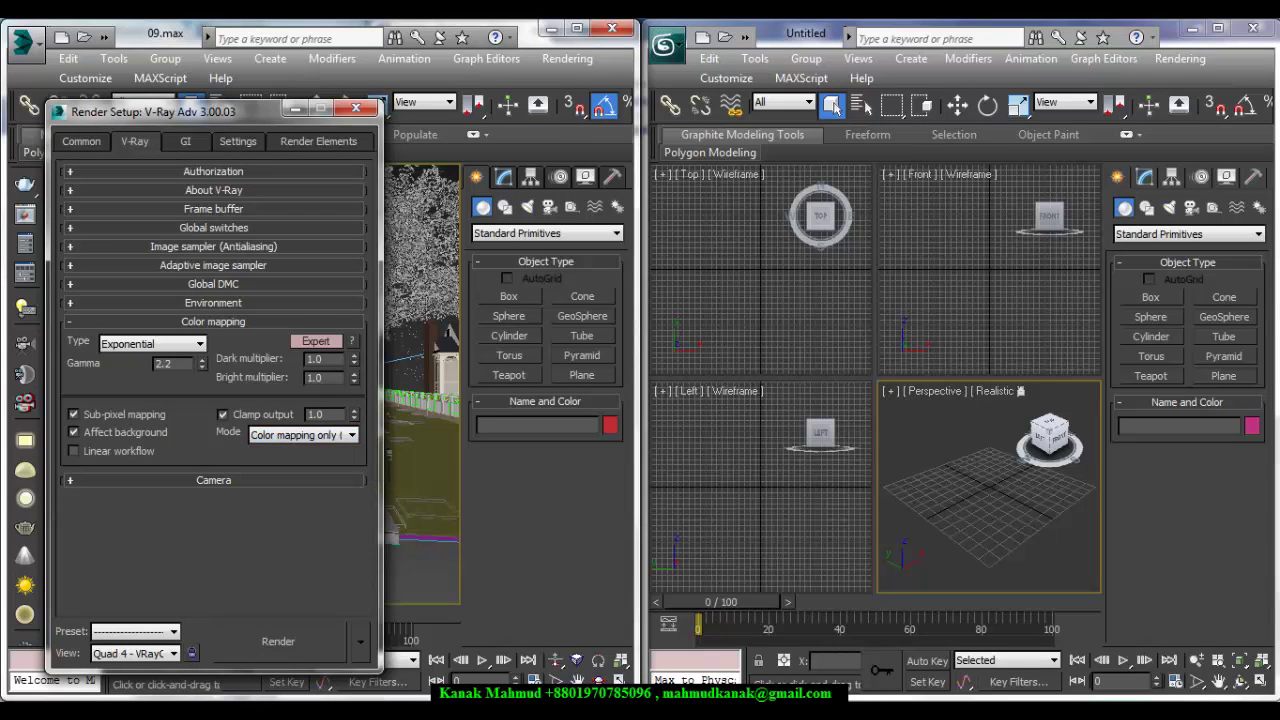
left_click(1228, 76)
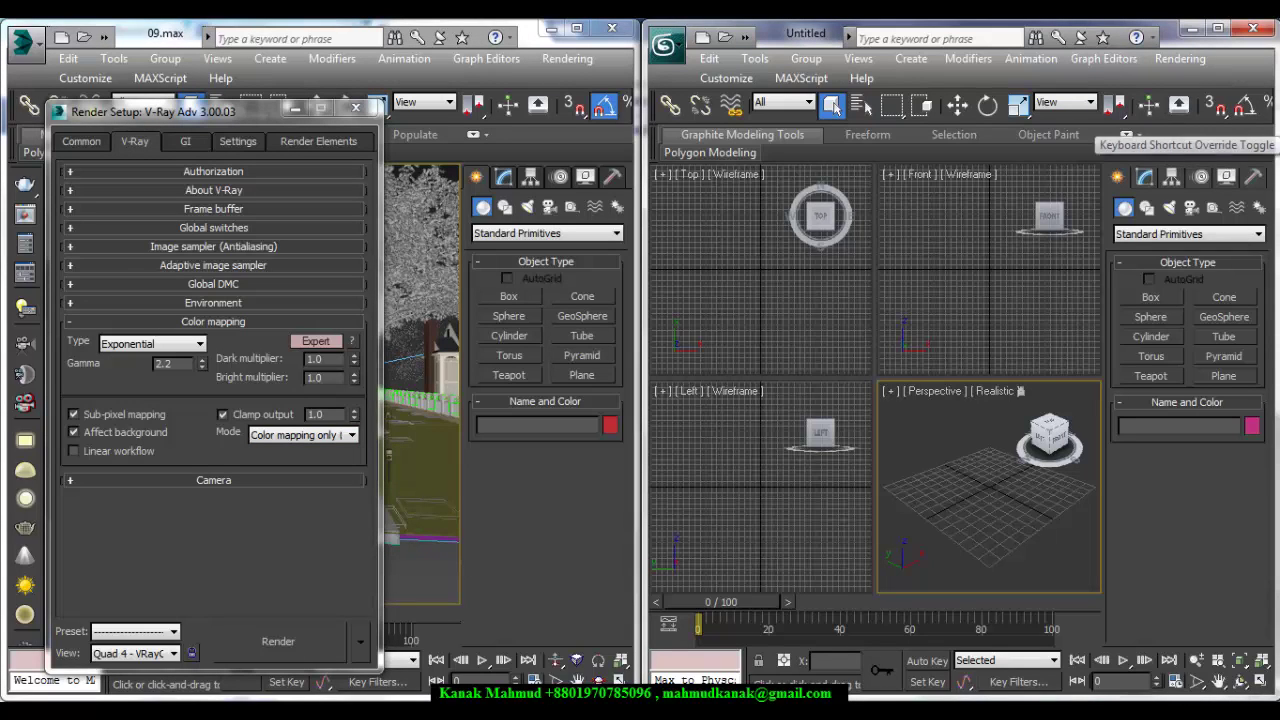
left_click_drag(1199, 106, 669, 106)
left_click(1192, 106)
left_click_drag(400, 49, 967, 49)
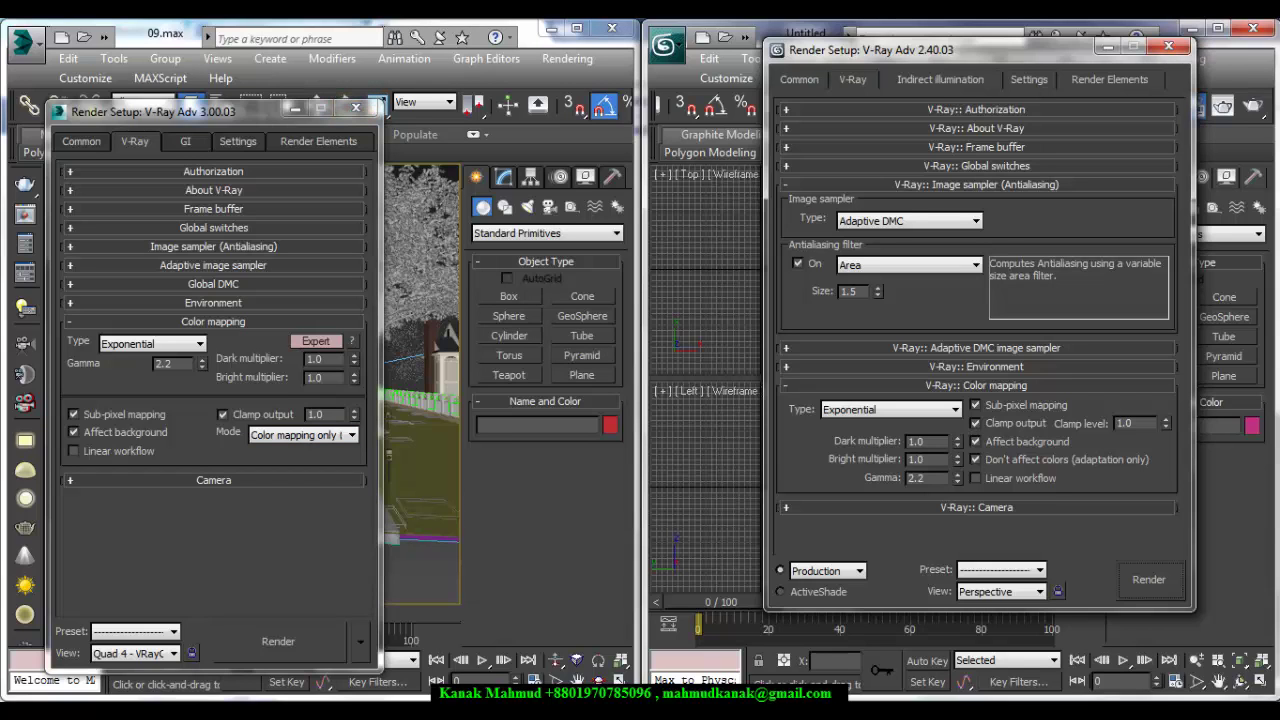
- Close both render setups and maximize the 09.max window
left_click(1168, 46)
left_click(355, 108)
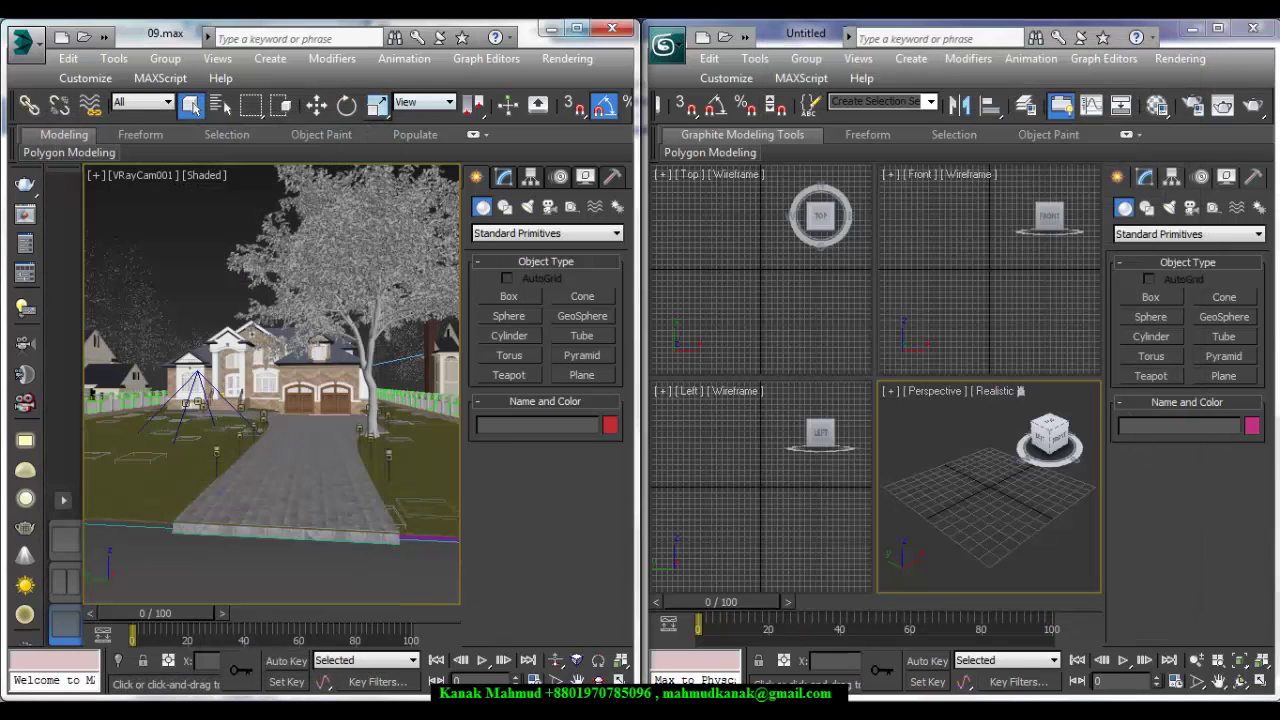
left_click_drag(180, 28, 221, 159)
double_click(221, 160)
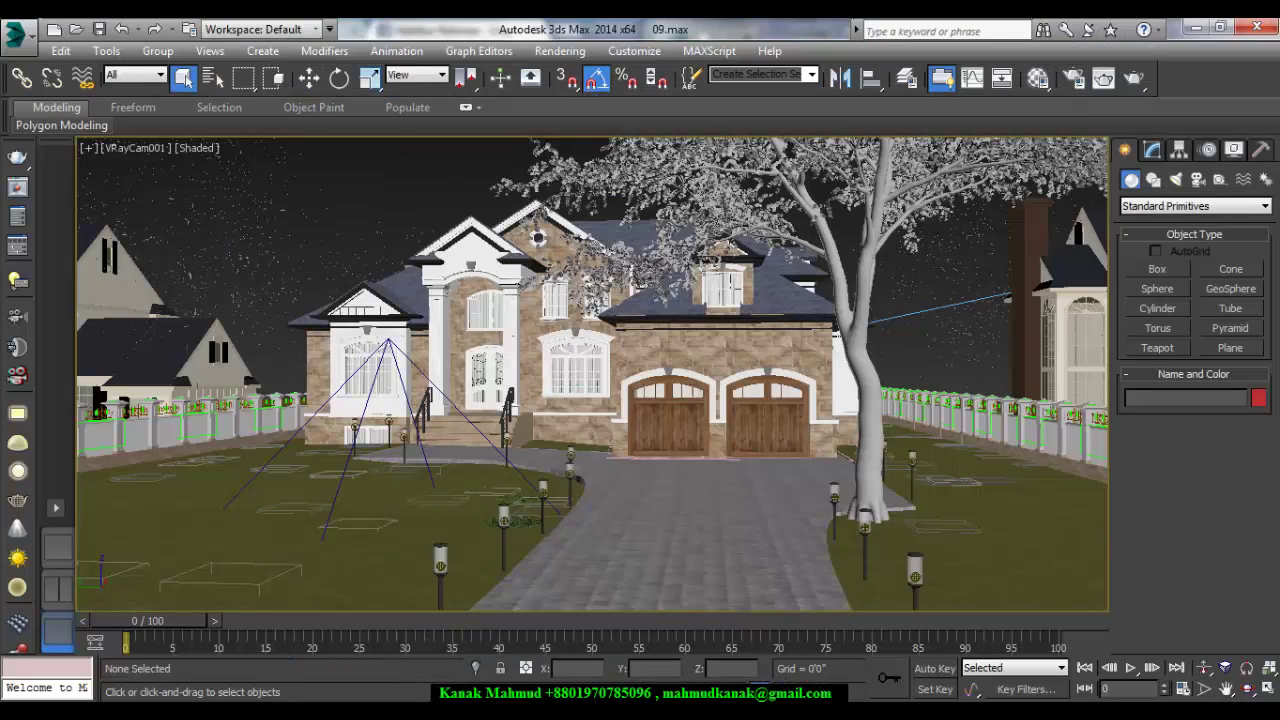
- Open the render setup and the Material Editor in 09.max, waiting for the program to respond
left_click(1073, 78)
key("m")
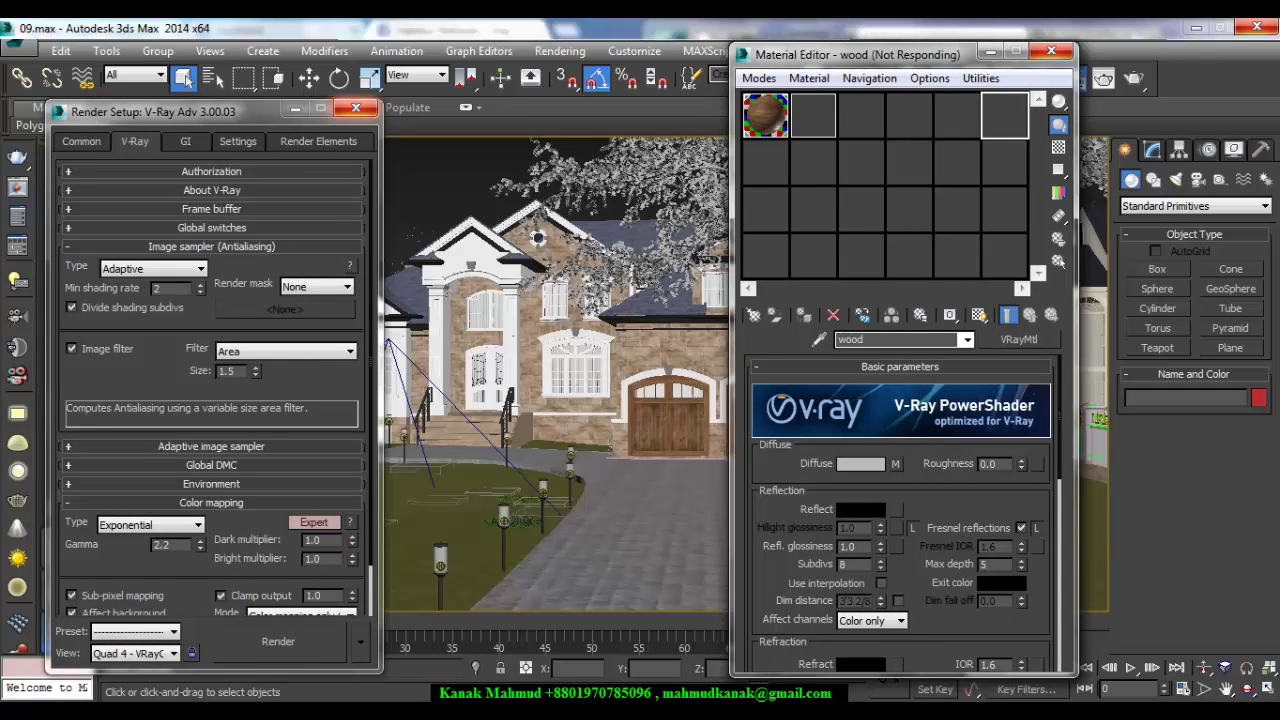
left_click(356, 108)
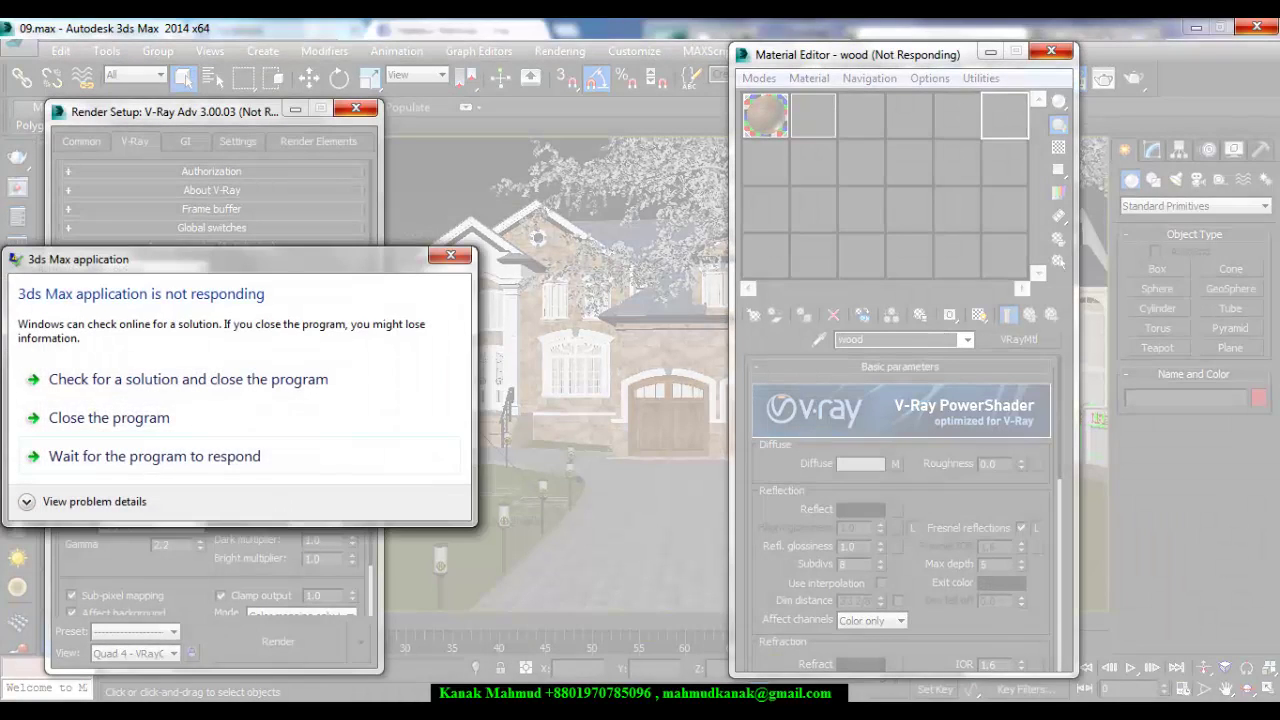
left_click(155, 456)
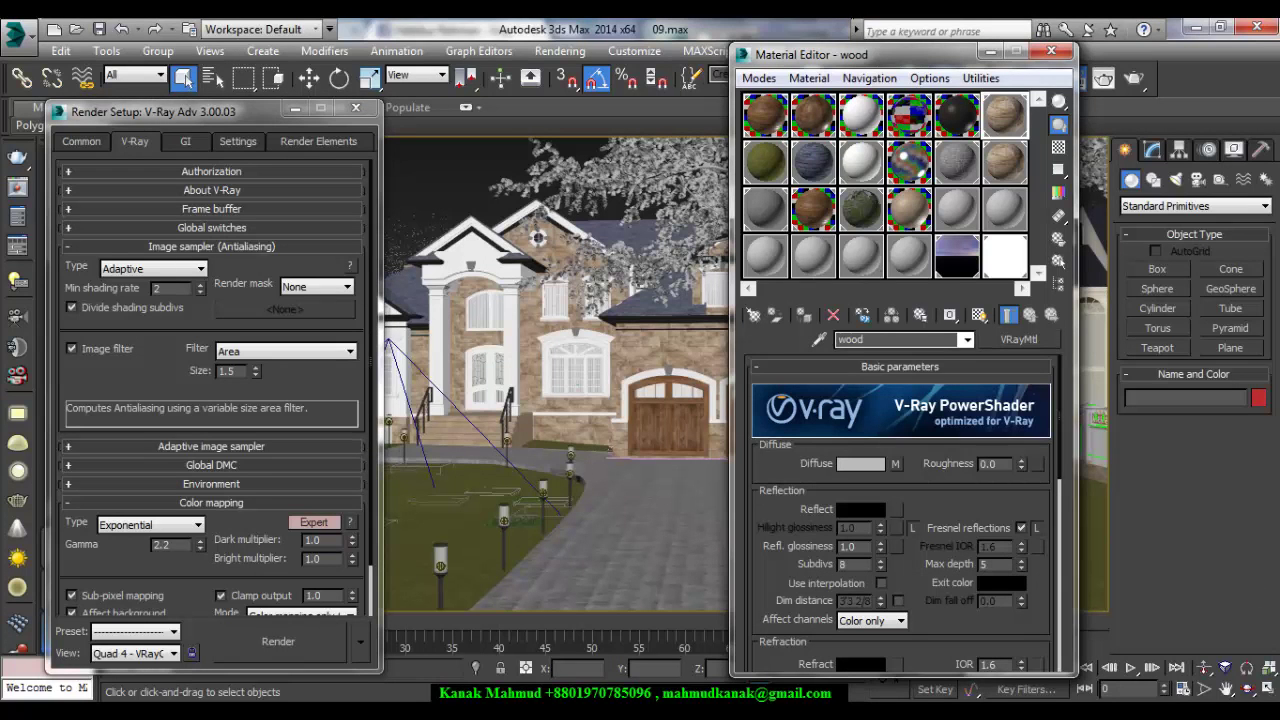
- Add an empty Bitmap map to the diffuse color of 17 - Default, previewing BARK5.jpg and its gamma options without loading it, and close both dialogs
left_click(960, 212)
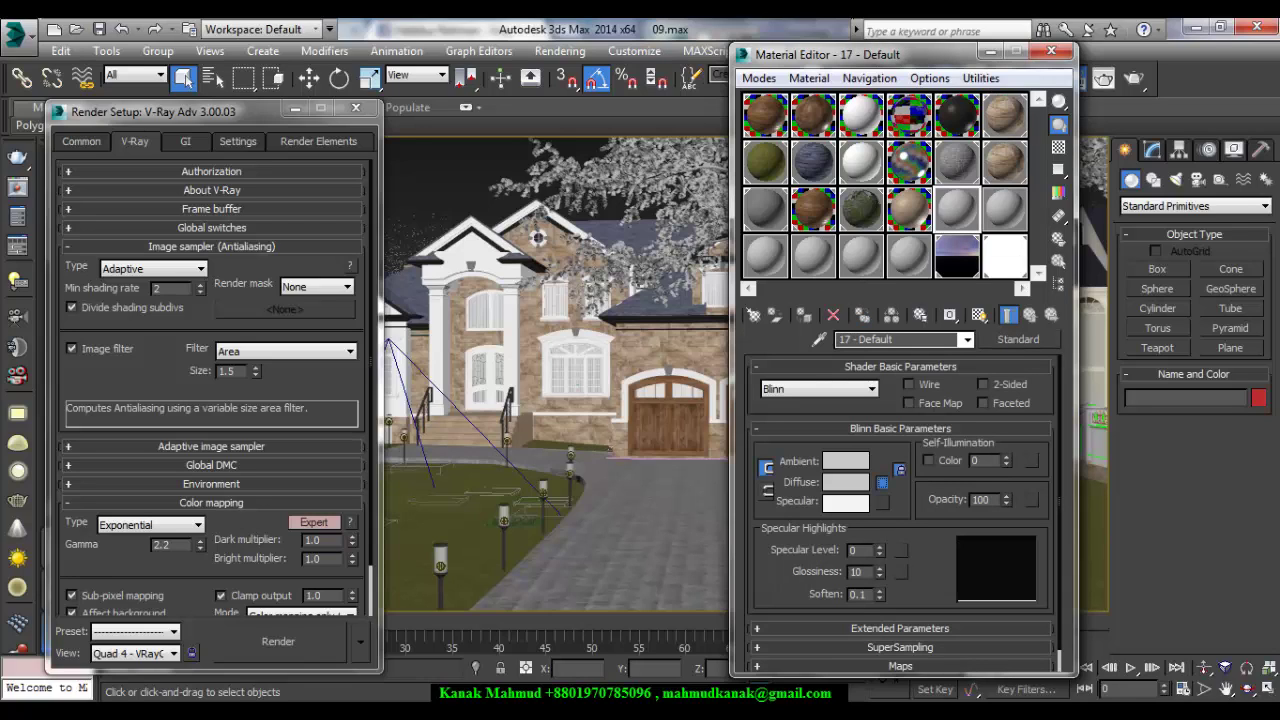
left_click(882, 482)
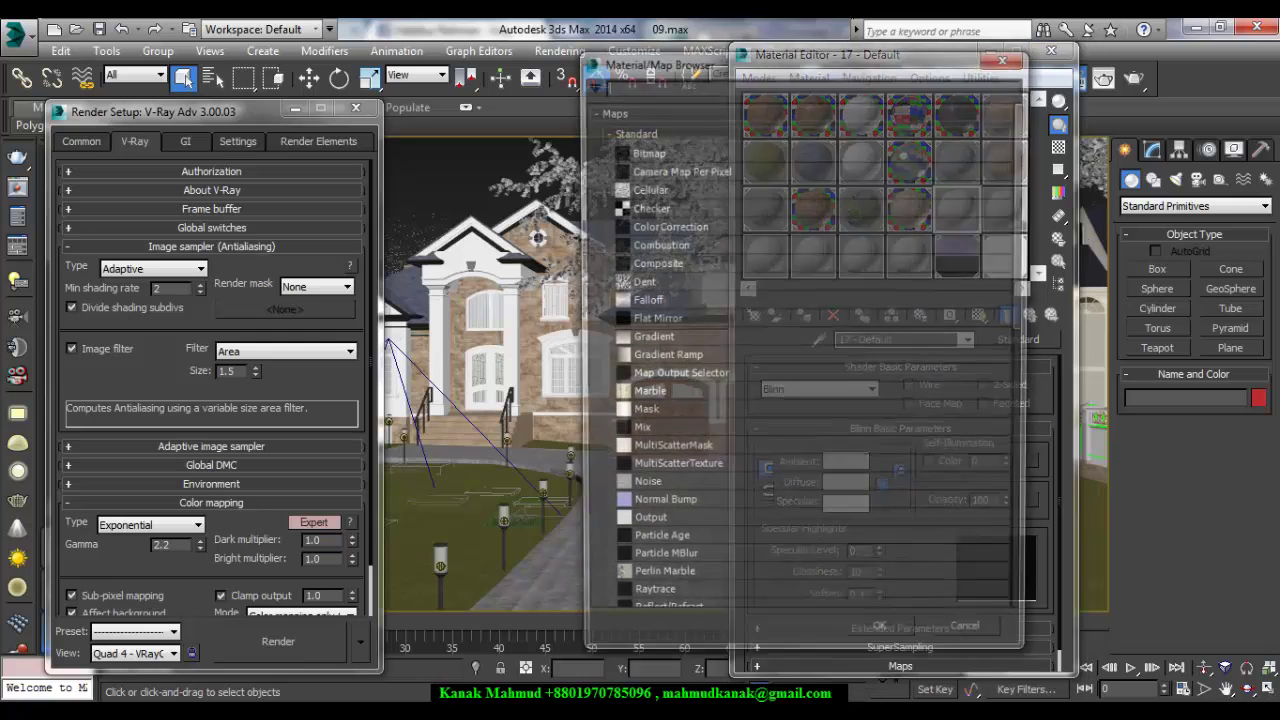
double_click(645, 150)
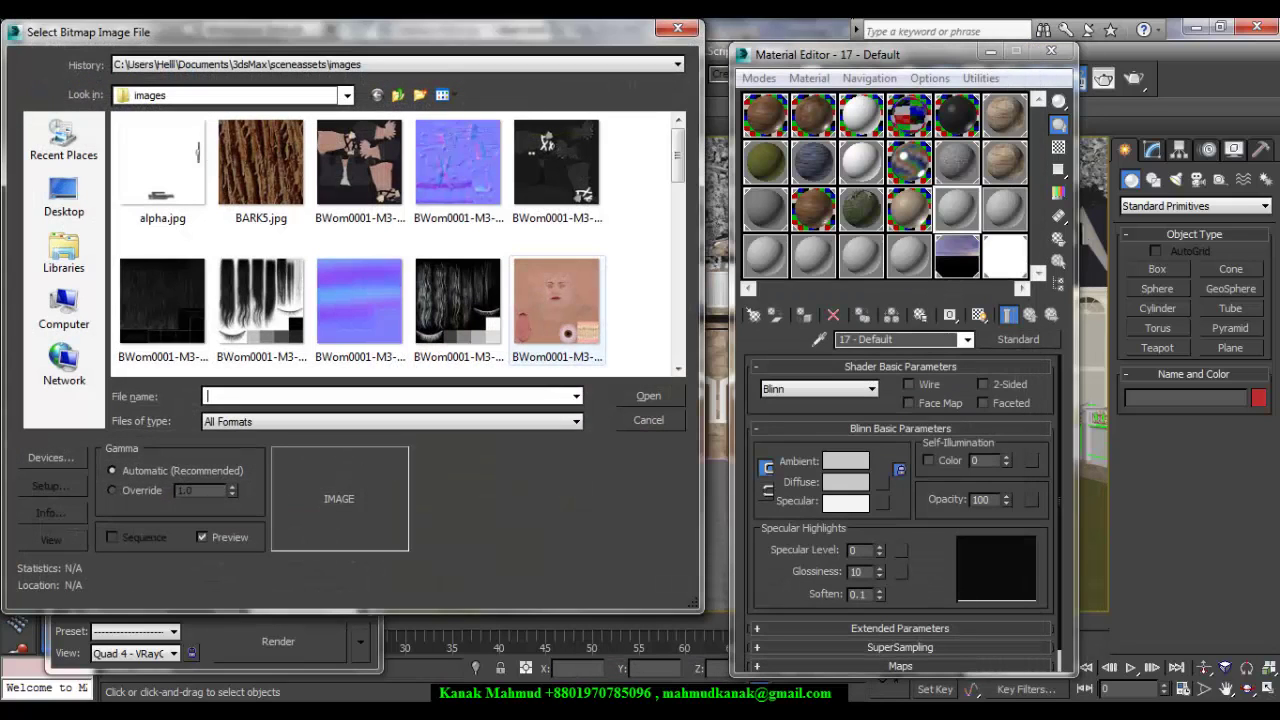
left_click(261, 162)
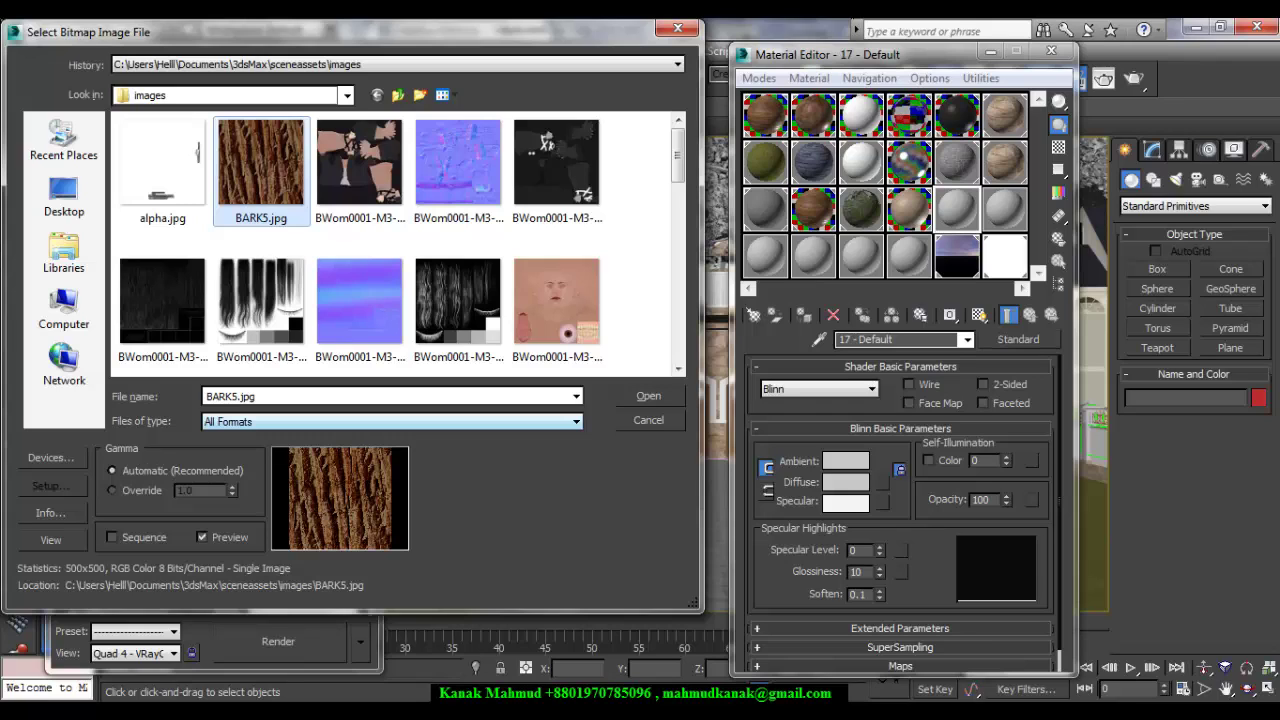
key("Return")
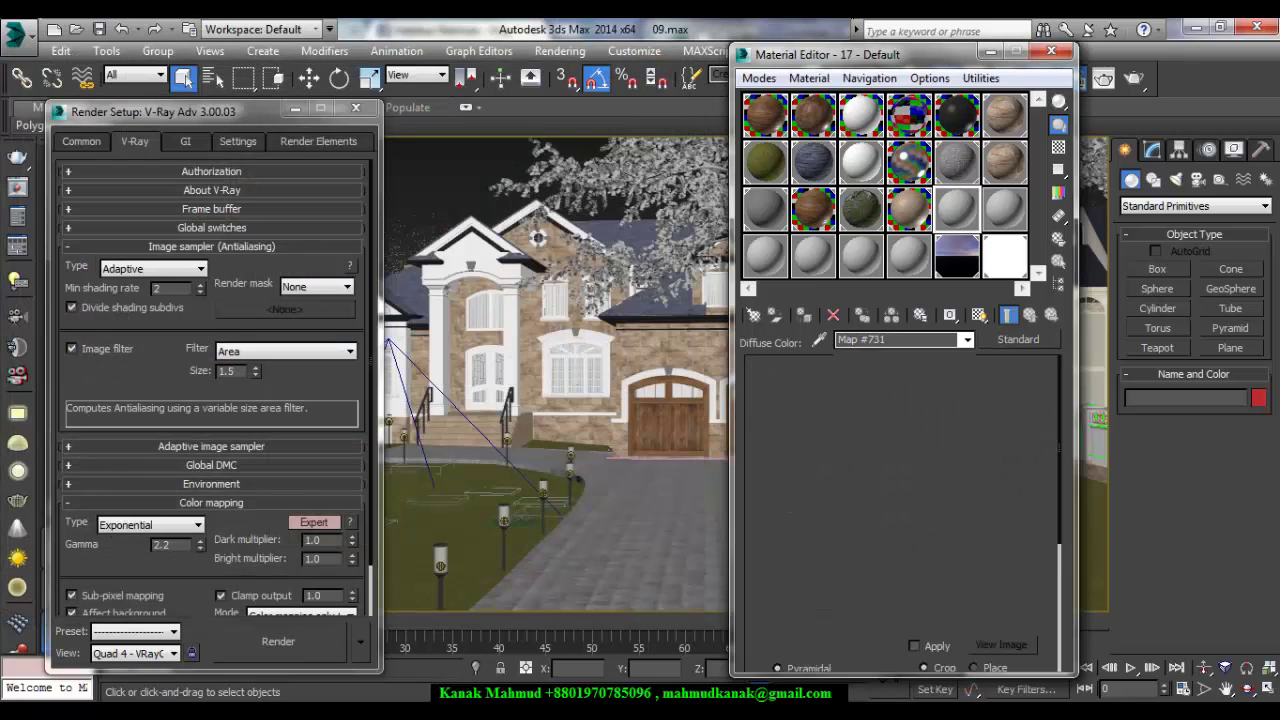
left_click(355, 107)
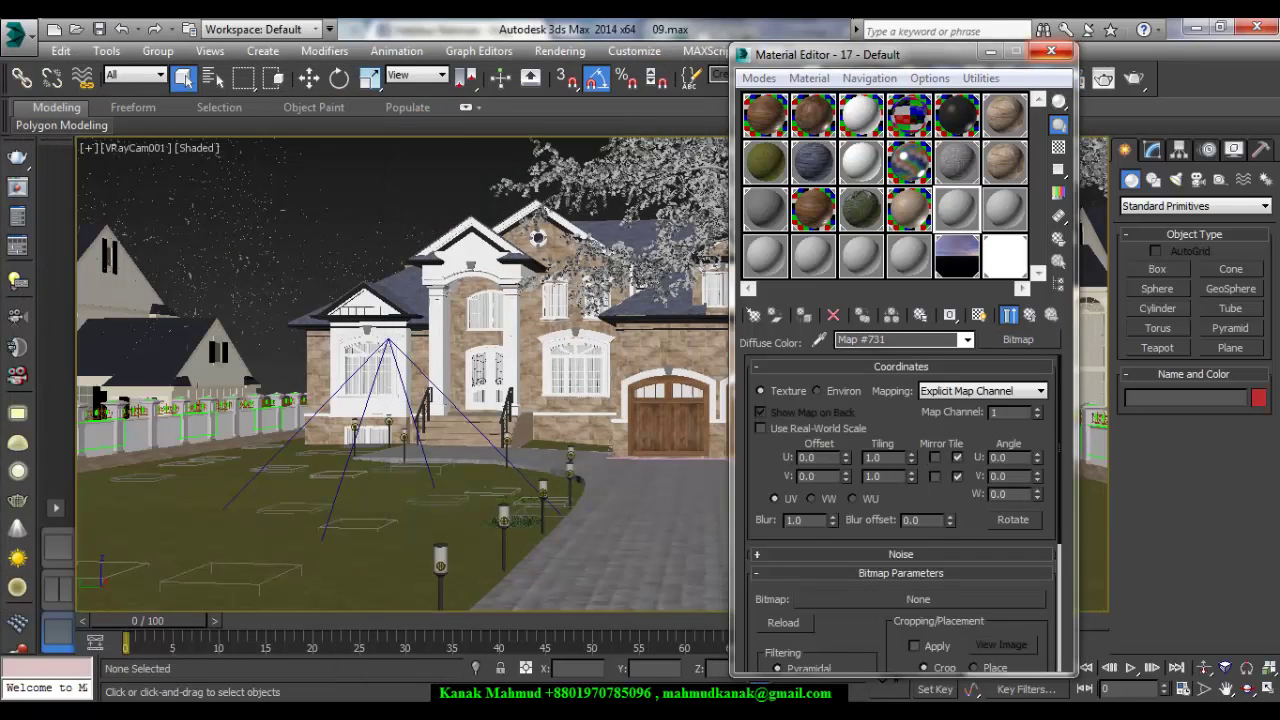
key("m")
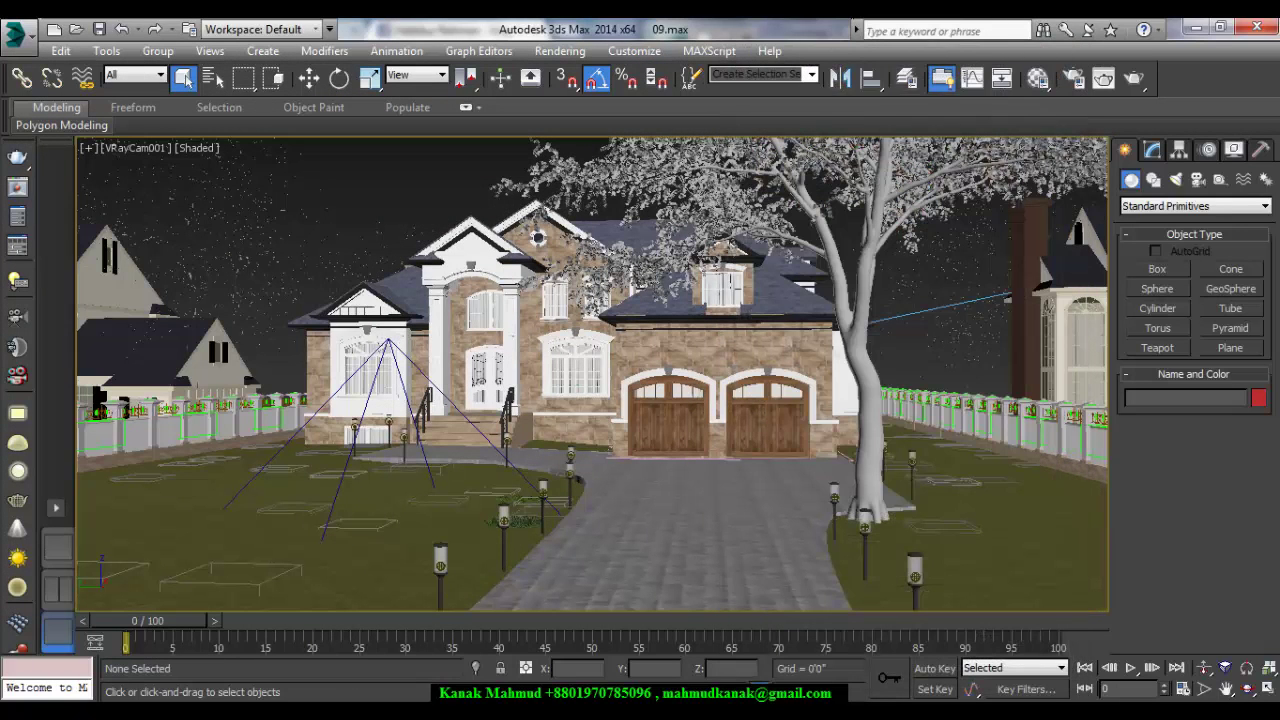